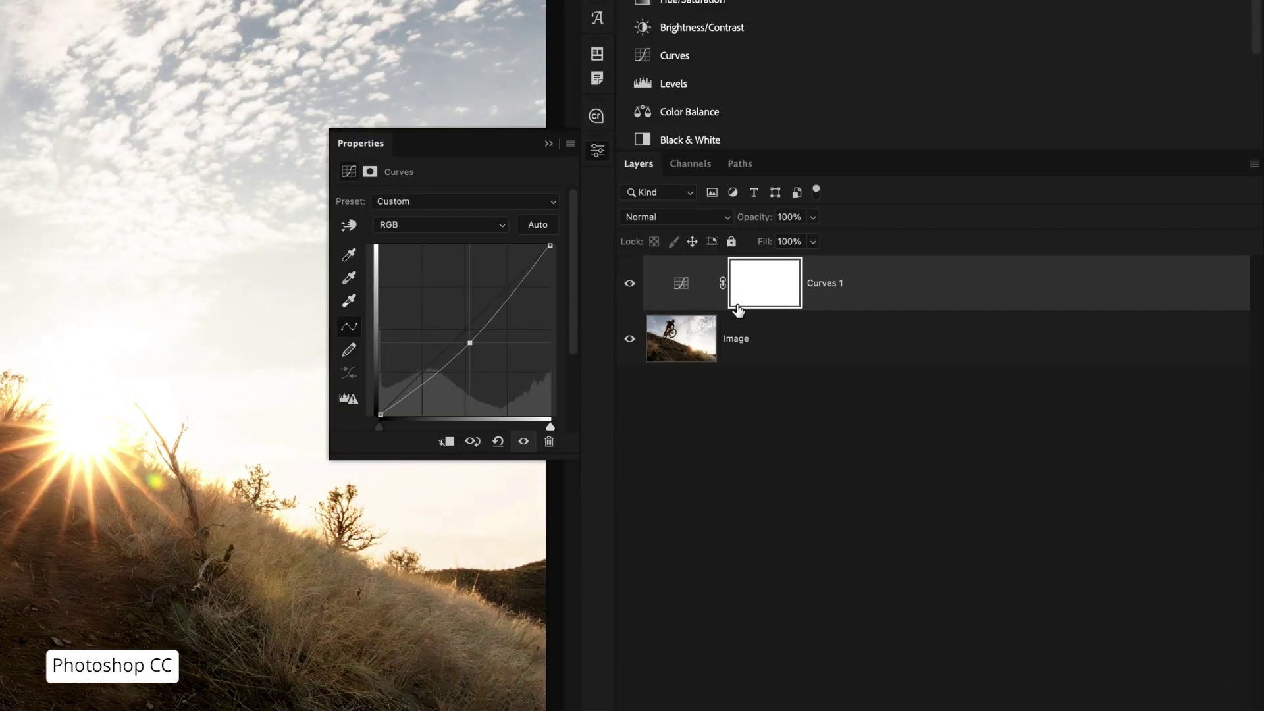
Step: Select the Curves 1 mask and invert it to solid black, hiding the midtone darkening
{"action": "left_click", "coordinate": [764, 297]}
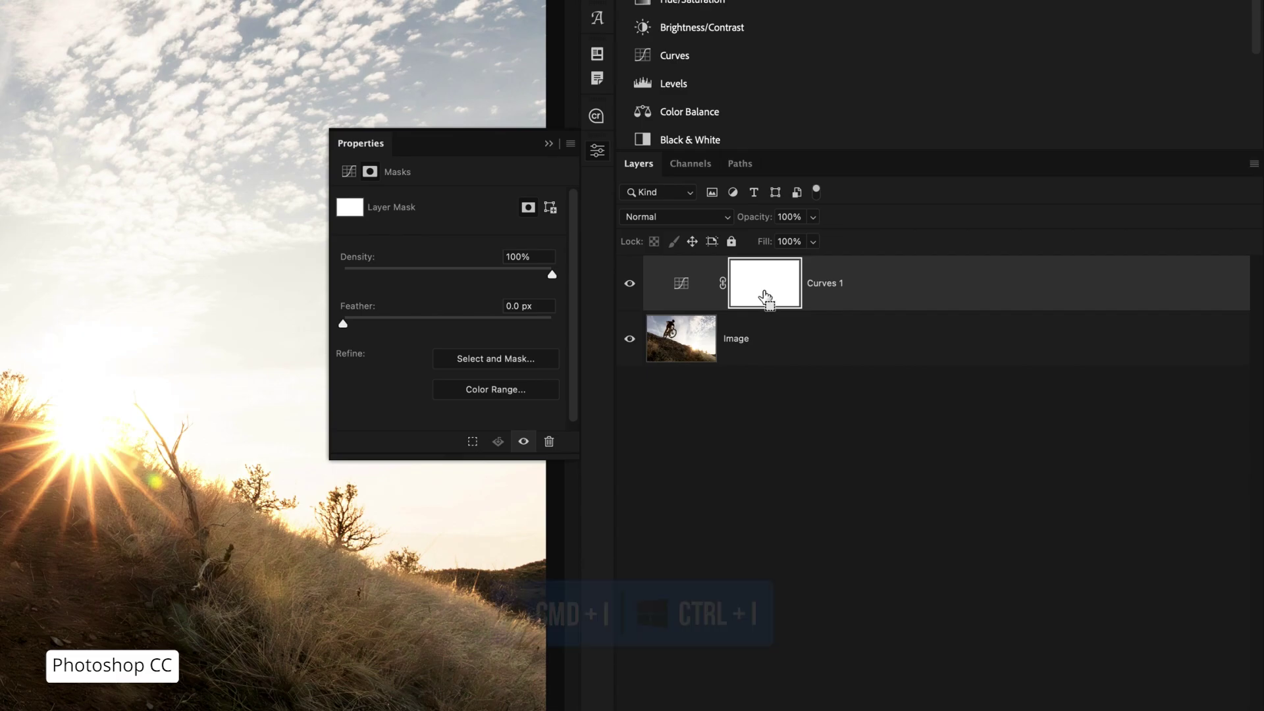
{"action": "key", "text": "ctrl+i"}
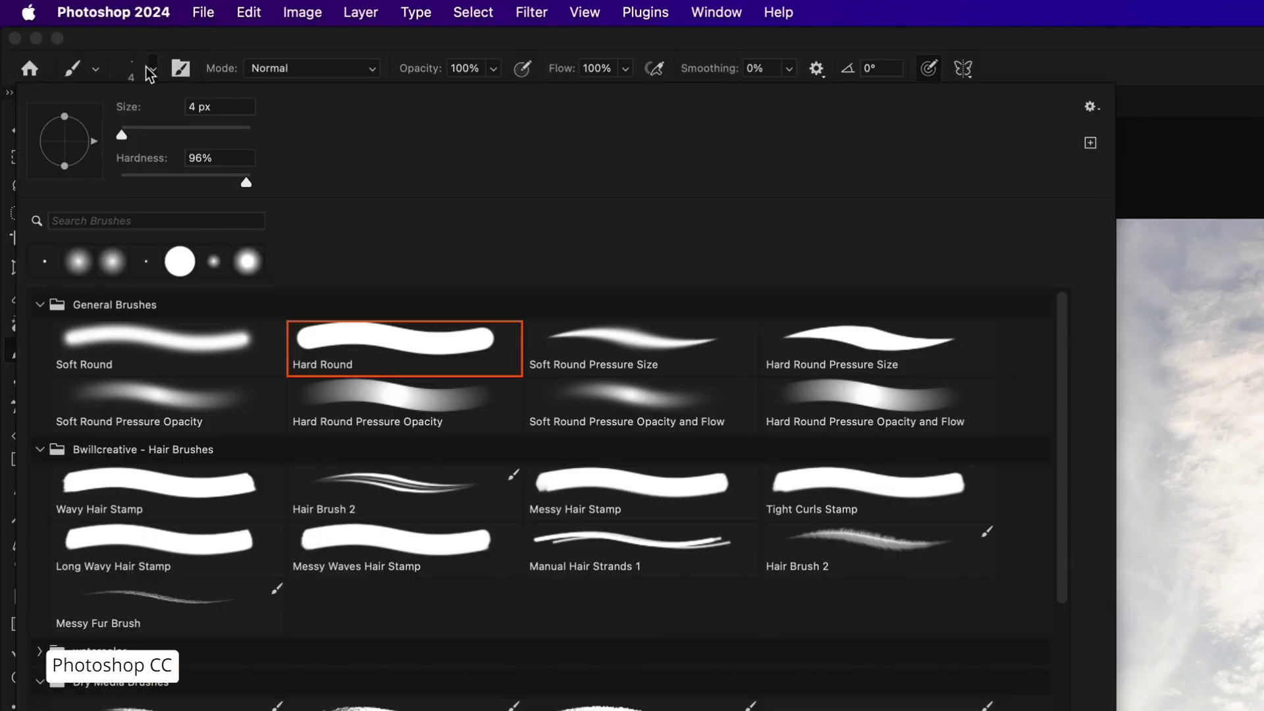
Step: Resize the Hard Round brush to 35 px in the brush preset picker
{"action": "left_click_drag", "start_coordinate": [122, 130], "coordinate": [142, 133]}
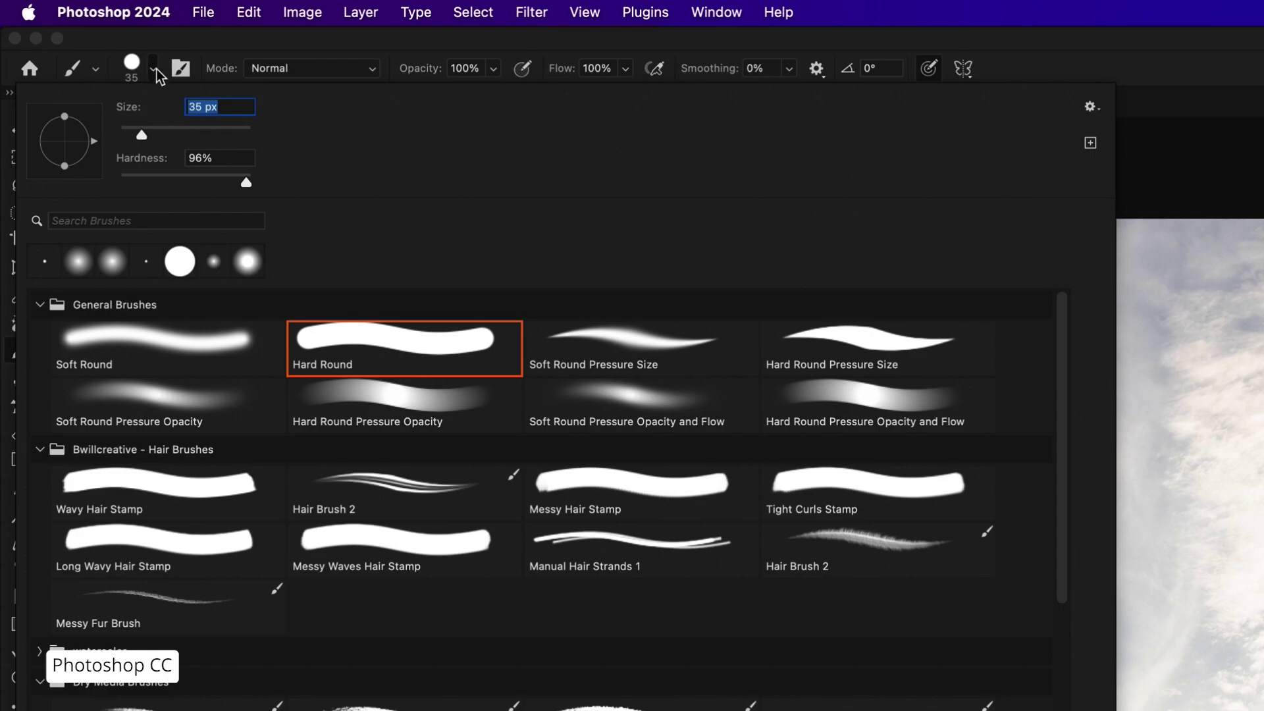
{"action": "left_click", "coordinate": [155, 69]}
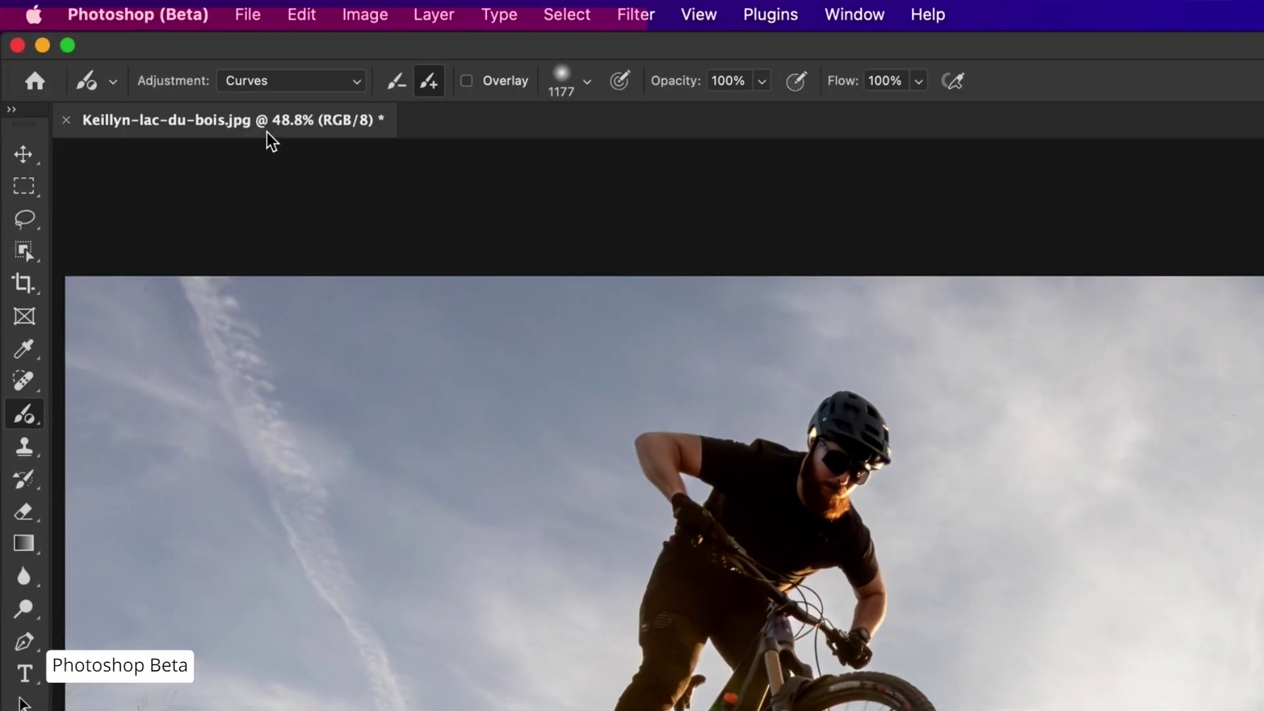
Step: Choose the Adjustment Brush with Curves and paint along the bottom grass
{"action": "left_click", "coordinate": [283, 81]}
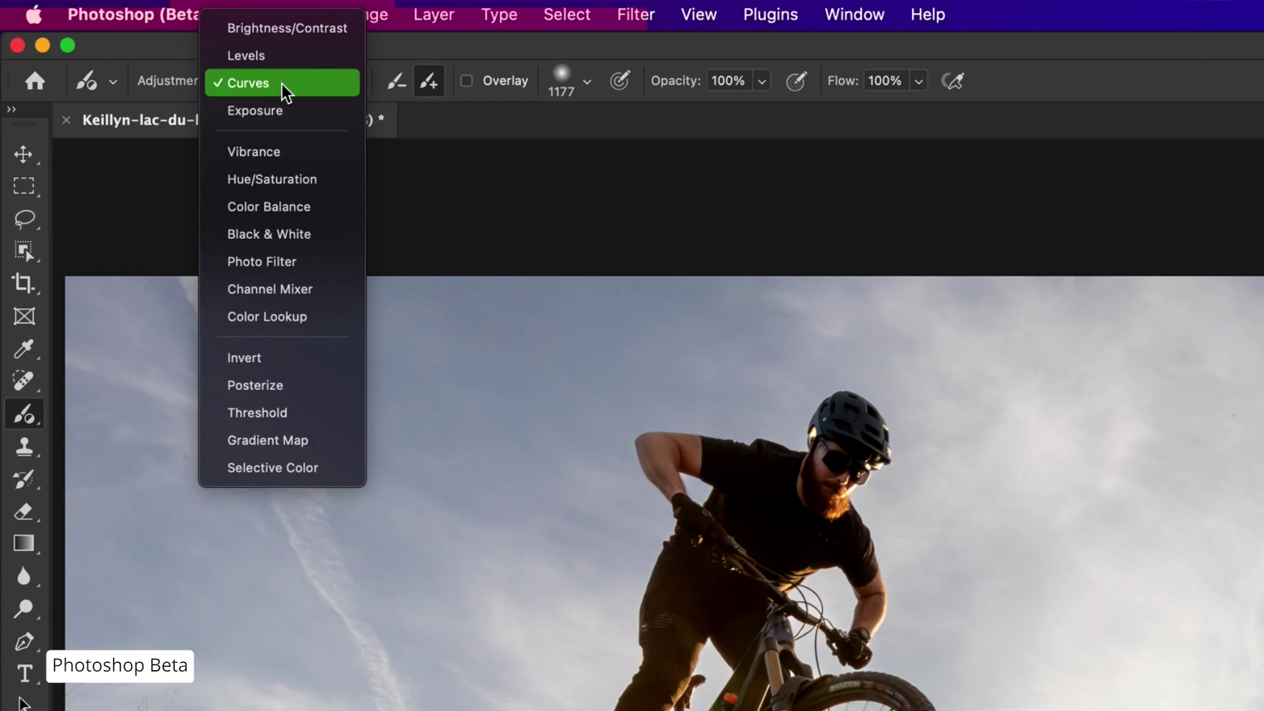
{"action": "left_click", "coordinate": [310, 89]}
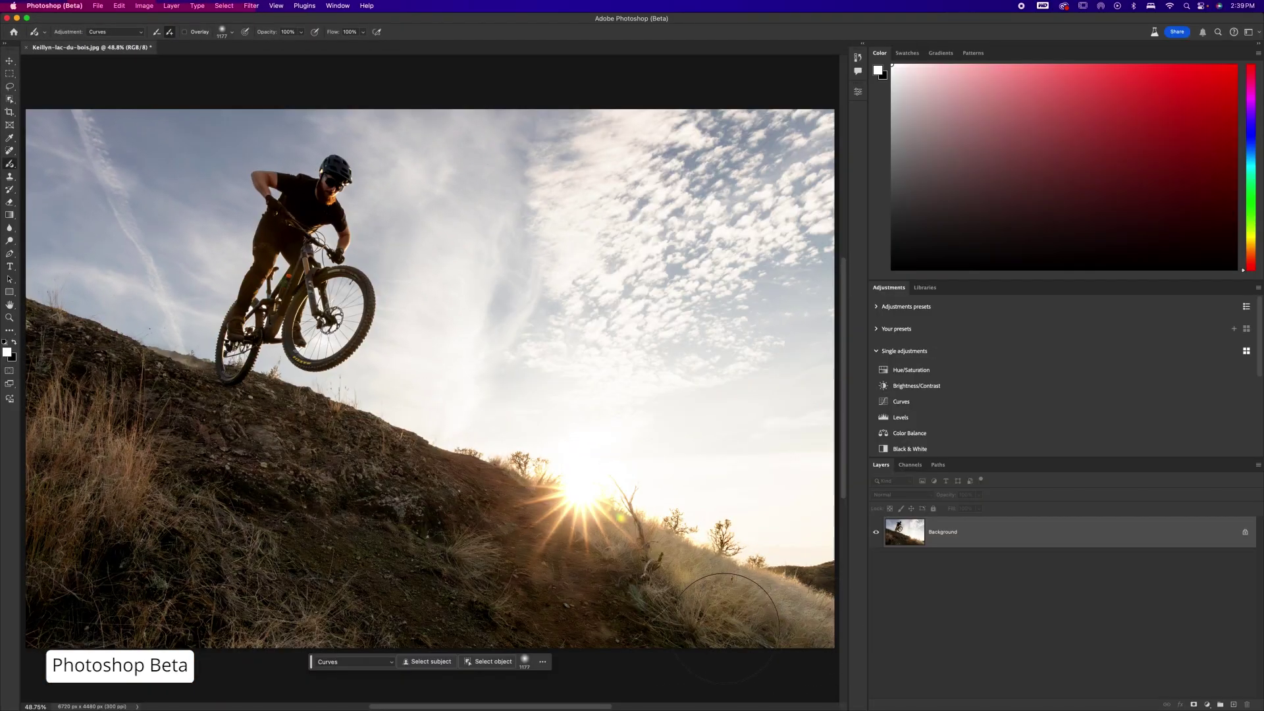
{"action": "mouse_move", "coordinate": [728, 626]}
{"action": "left_mouse_down"}
{"action": "mouse_move", "coordinate": [408, 599]}
{"action": "mouse_move", "coordinate": [132, 599]}
{"action": "left_mouse_up"}
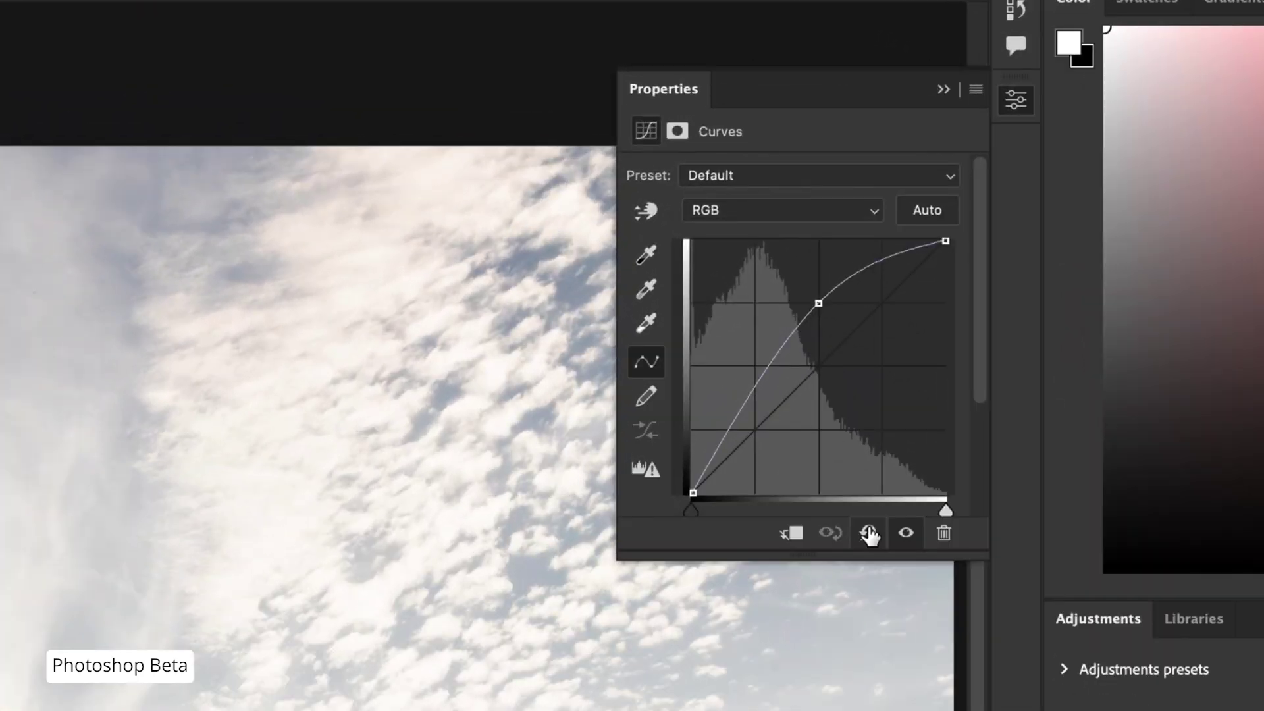
Step: Reset the curve, pull its midpoint down, and darken the grass across the lower slope
{"action": "left_click", "coordinate": [801, 255]}
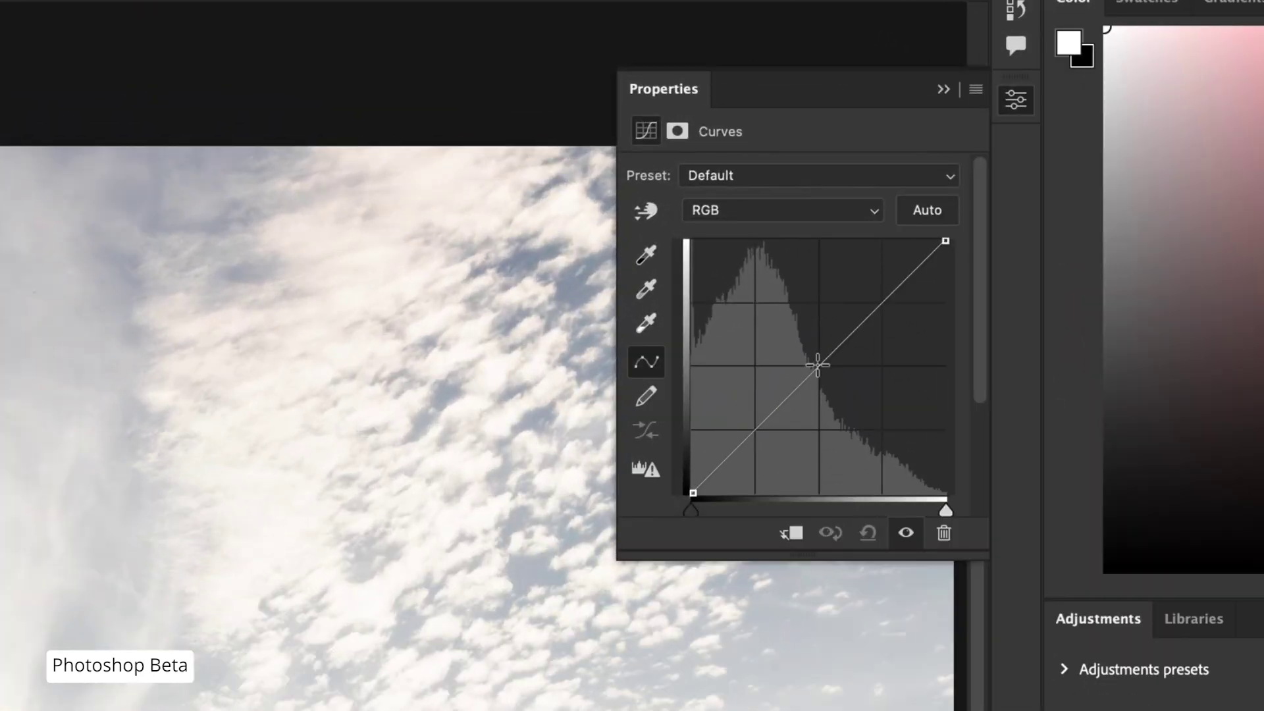
{"action": "left_click_drag", "start_coordinate": [817, 365], "coordinate": [828, 400]}
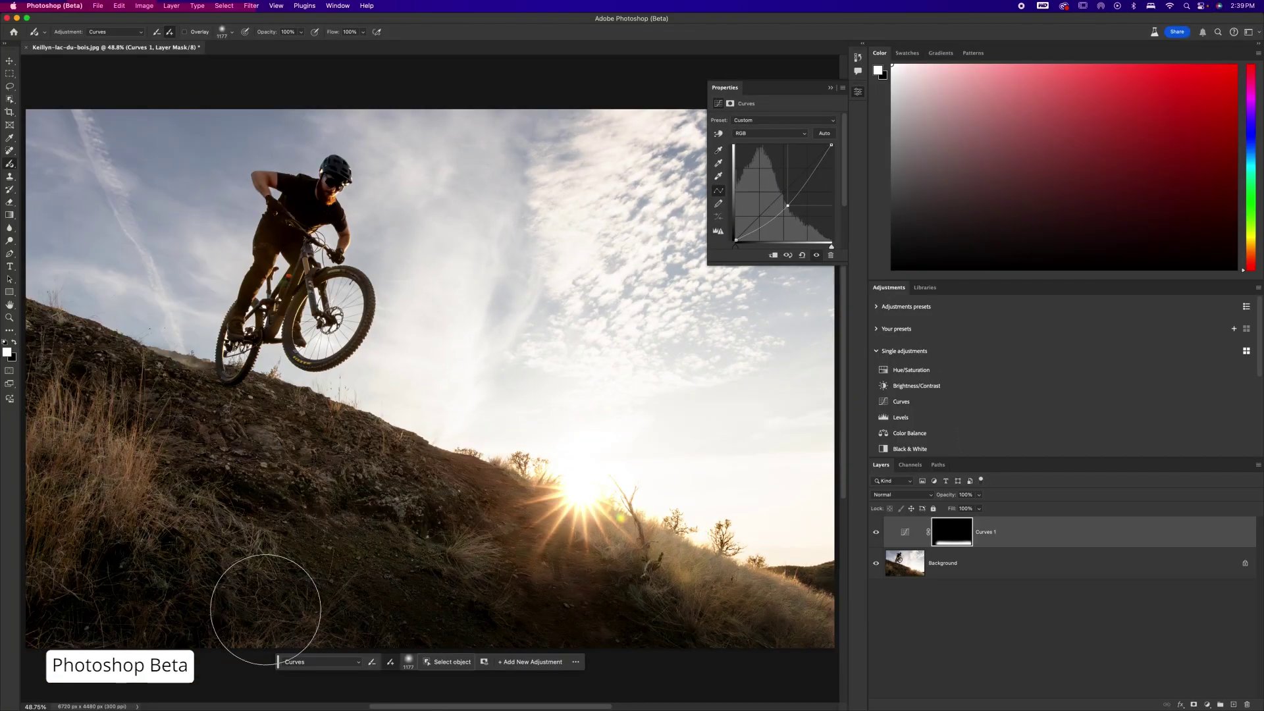
{"action": "mouse_move", "coordinate": [225, 617]}
{"action": "left_mouse_down"}
{"action": "mouse_move", "coordinate": [76, 588]}
{"action": "mouse_move", "coordinate": [34, 464]}
{"action": "mouse_move", "coordinate": [63, 505]}
{"action": "mouse_move", "coordinate": [225, 598]}
{"action": "mouse_move", "coordinate": [254, 601]}
{"action": "mouse_move", "coordinate": [98, 503]}
{"action": "mouse_move", "coordinate": [46, 435]}
{"action": "left_mouse_up"}
{"action": "left_click_drag", "start_coordinate": [424, 604], "coordinate": [847, 609]}
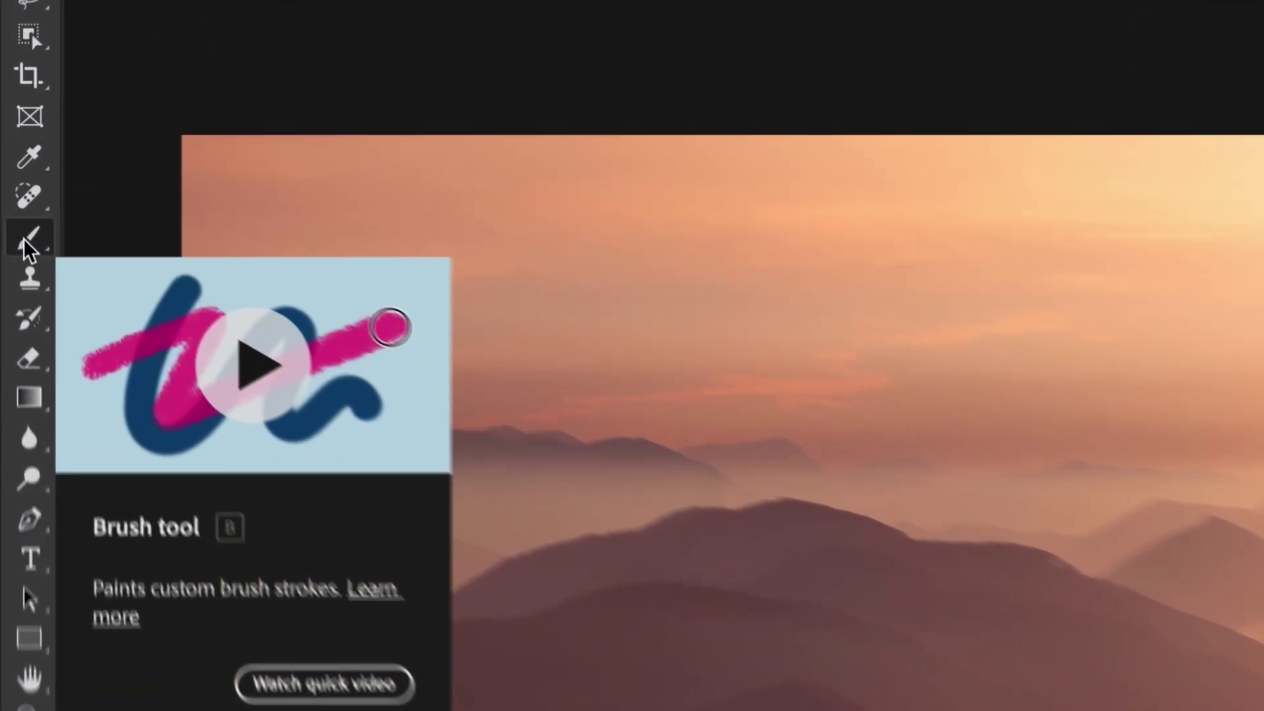
Step: Switch to the Adjustment Brush Tool with Curves as the painted adjustment
{"action": "right_click", "coordinate": [8, 164]}
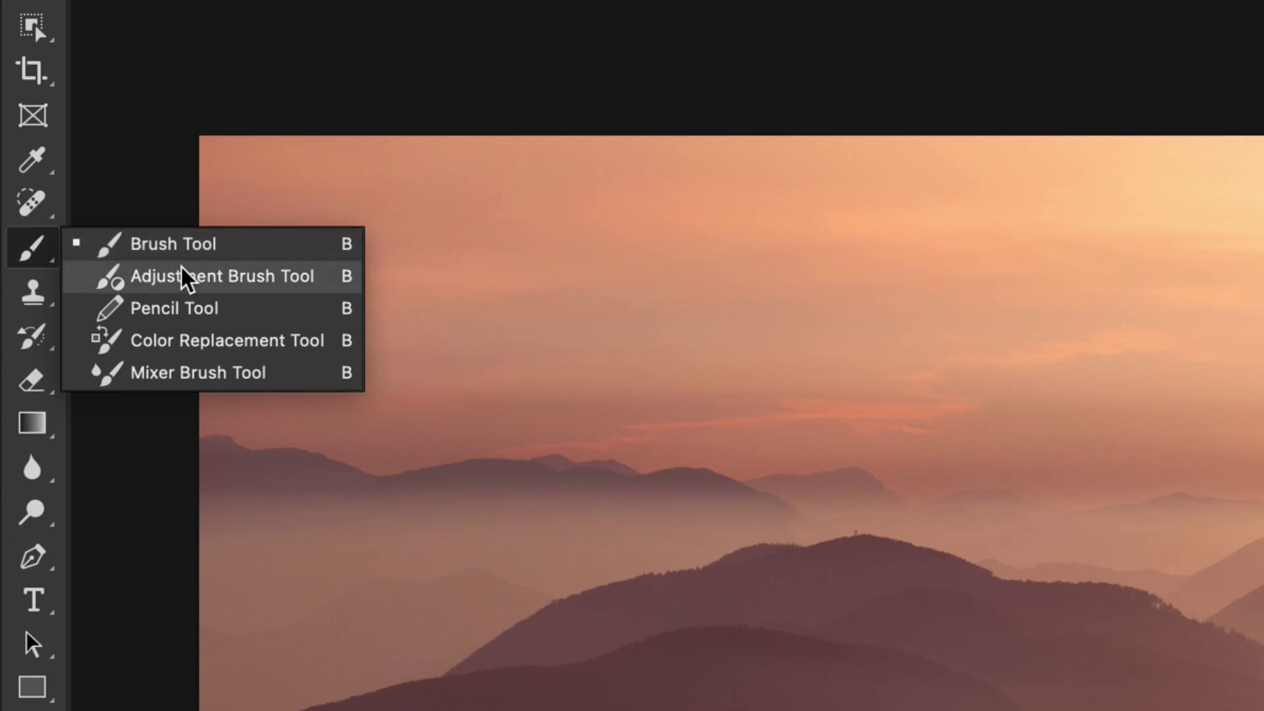
{"action": "left_click", "coordinate": [302, 281]}
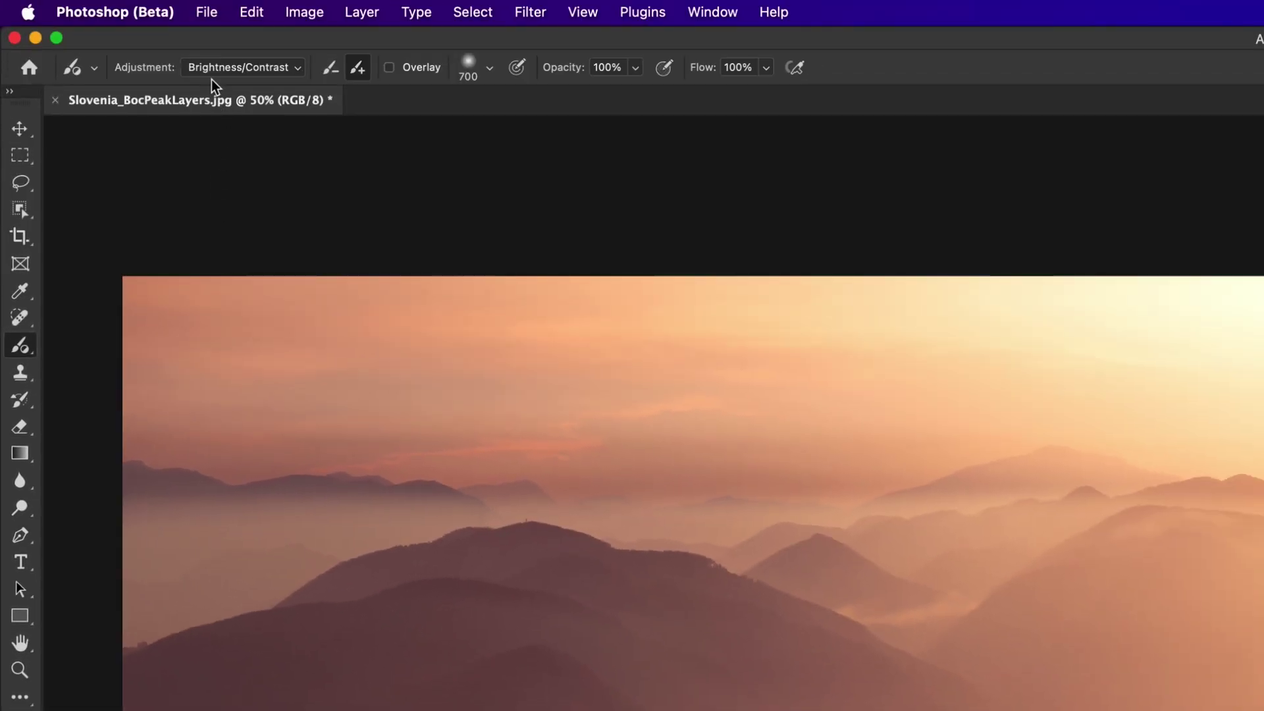
{"action": "left_click", "coordinate": [224, 65]}
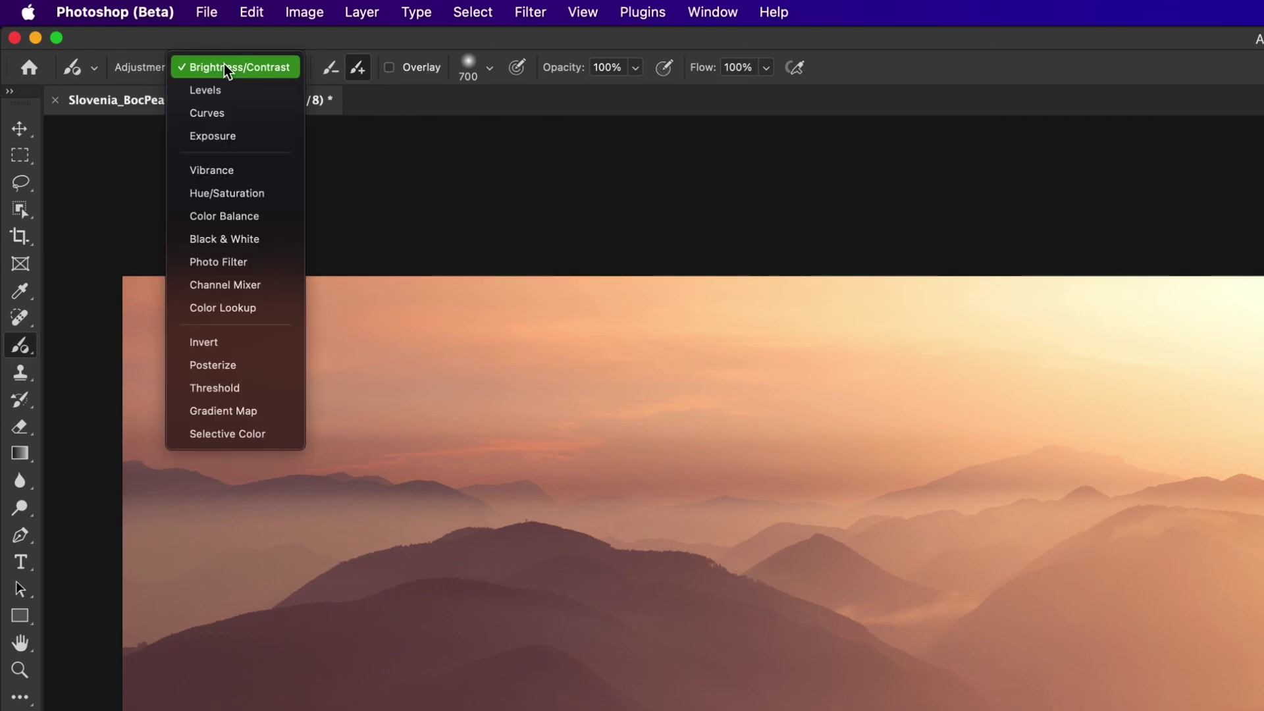
{"action": "left_click", "coordinate": [220, 113]}
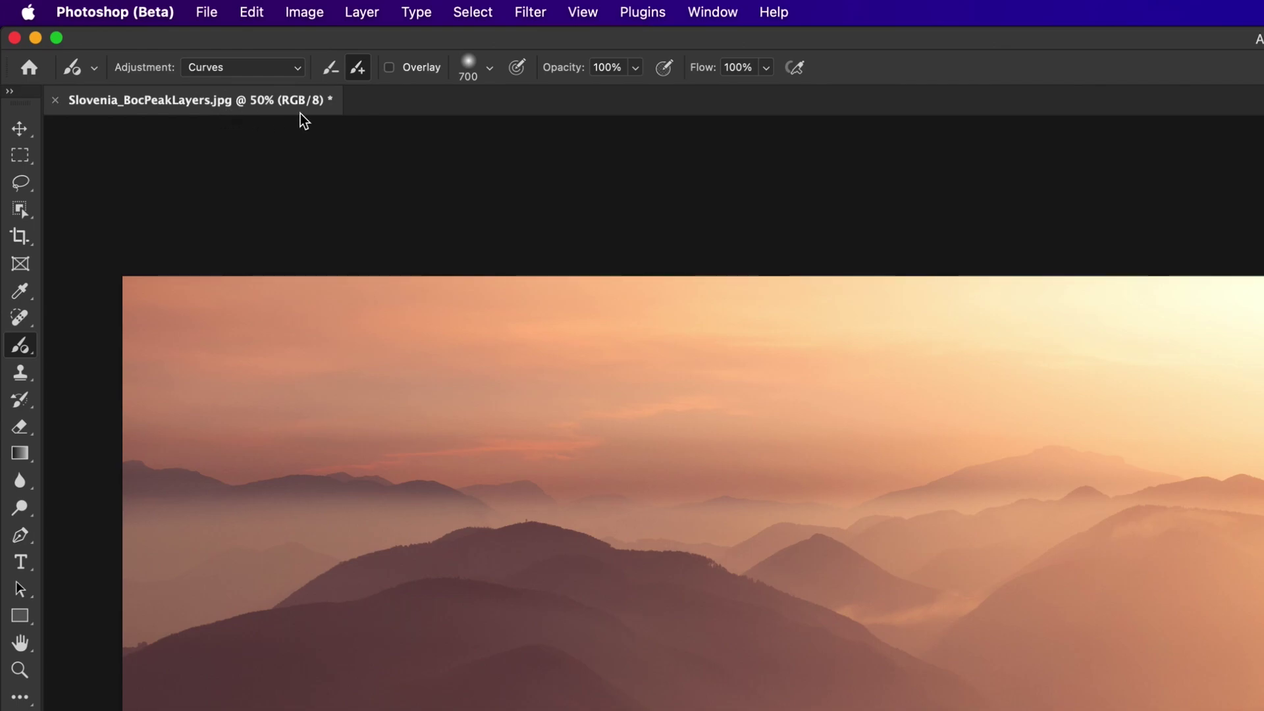
Step: Confirm the 700 px, 0% hardness brush and paint Curves along the image bottom
{"action": "left_click", "coordinate": [470, 70]}
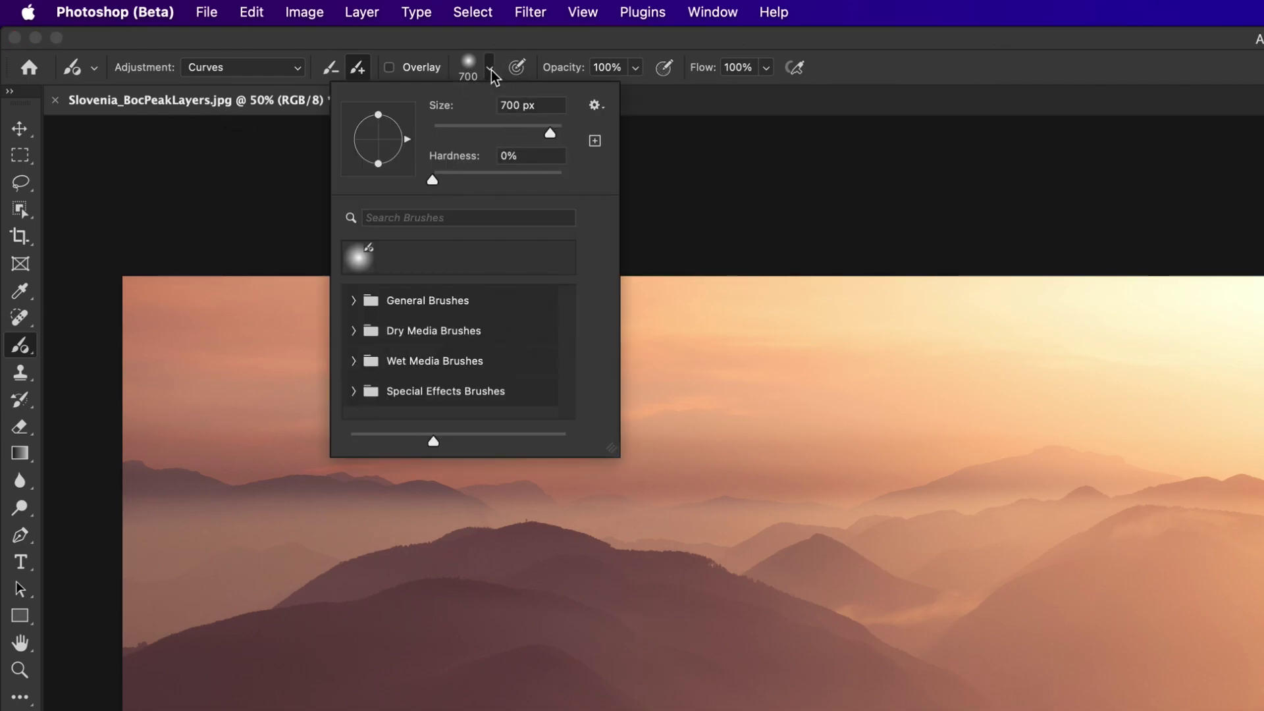
{"action": "left_click", "coordinate": [491, 69]}
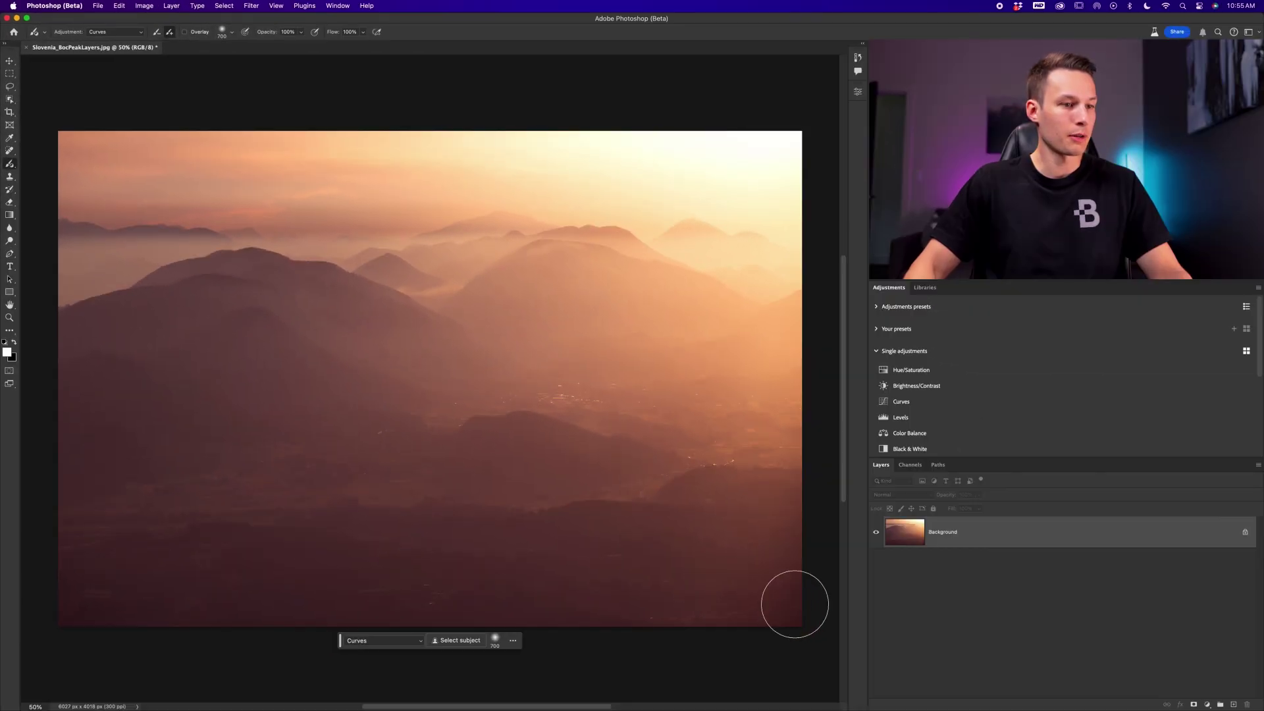
{"action": "mouse_move", "coordinate": [794, 604]}
{"action": "left_mouse_down"}
{"action": "mouse_move", "coordinate": [277, 620]}
{"action": "mouse_move", "coordinate": [380, 634]}
{"action": "mouse_move", "coordinate": [618, 631]}
{"action": "left_mouse_up"}
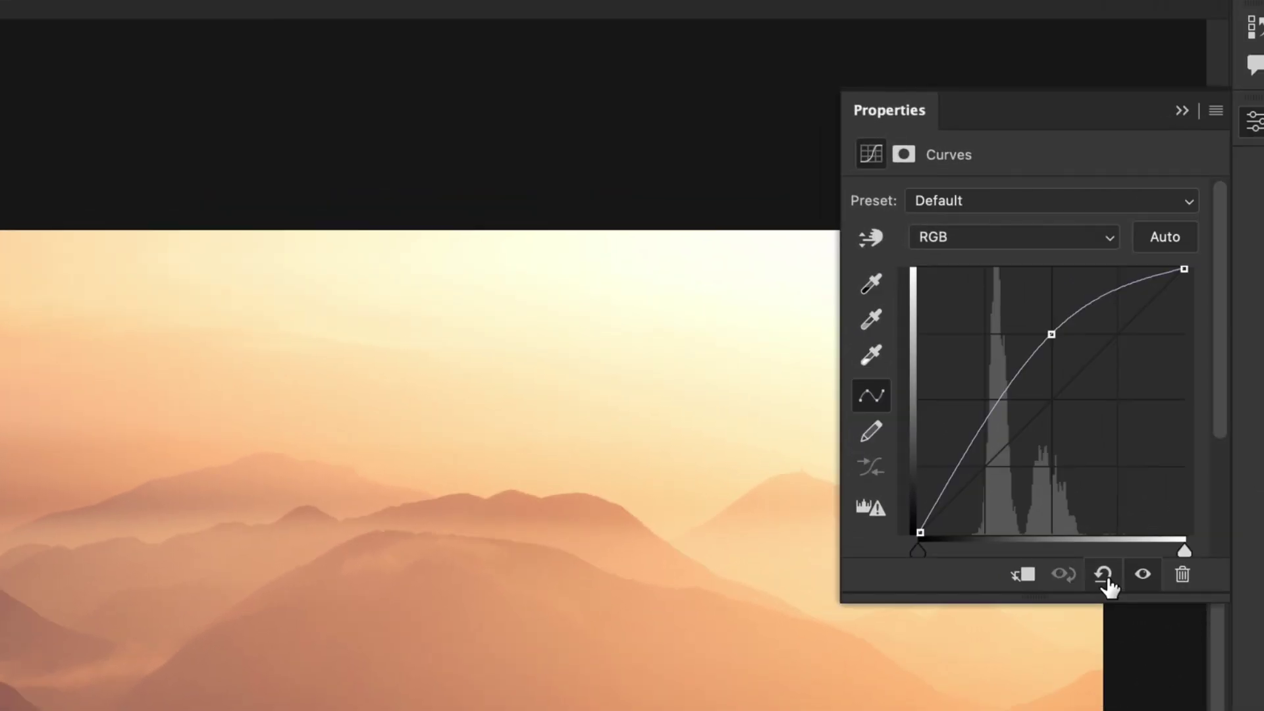
Step: Reset the Curves 1 curve, drag its midpoint down, and resize the brush with ] and [
{"action": "left_click", "coordinate": [802, 255]}
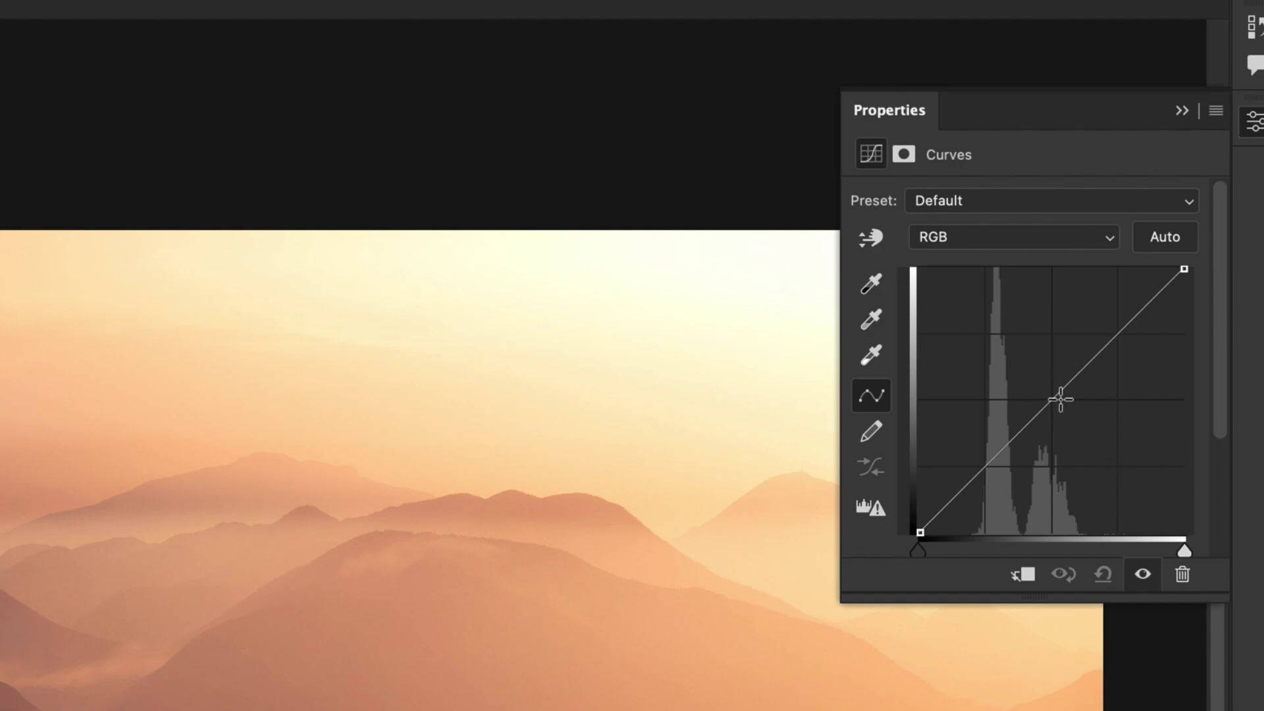
{"action": "left_click_drag", "start_coordinate": [1049, 398], "coordinate": [1053, 423]}
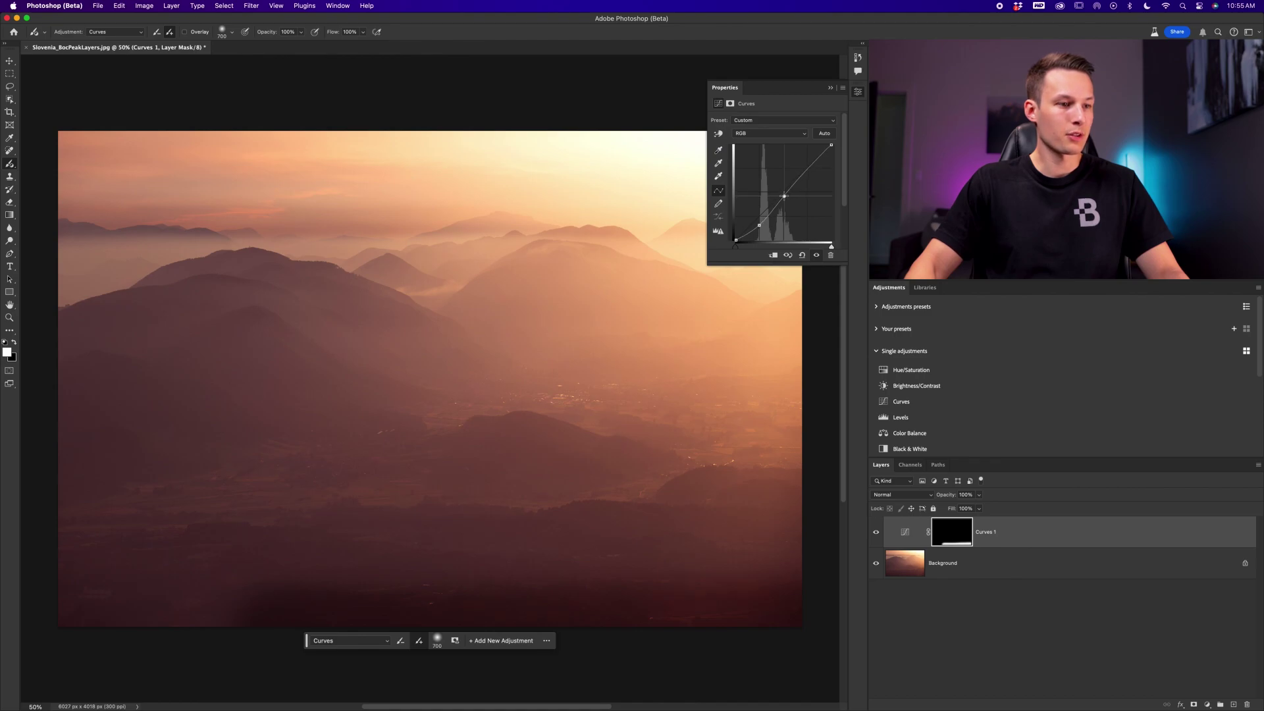
{"action": "key", "text": "bracketright"}
{"action": "key", "text": "bracketright"}
{"action": "key", "text": "bracketright"}
{"action": "key", "text": "bracketright"}
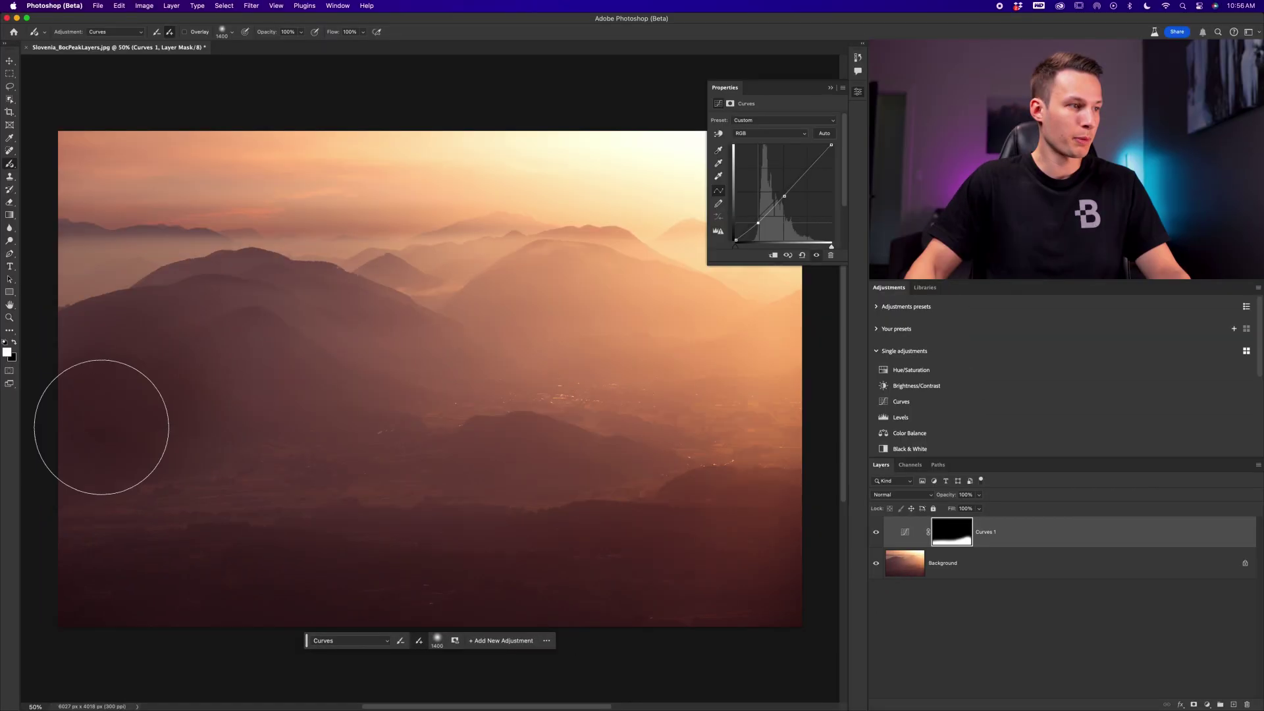
{"action": "key", "text": "bracketleft"}
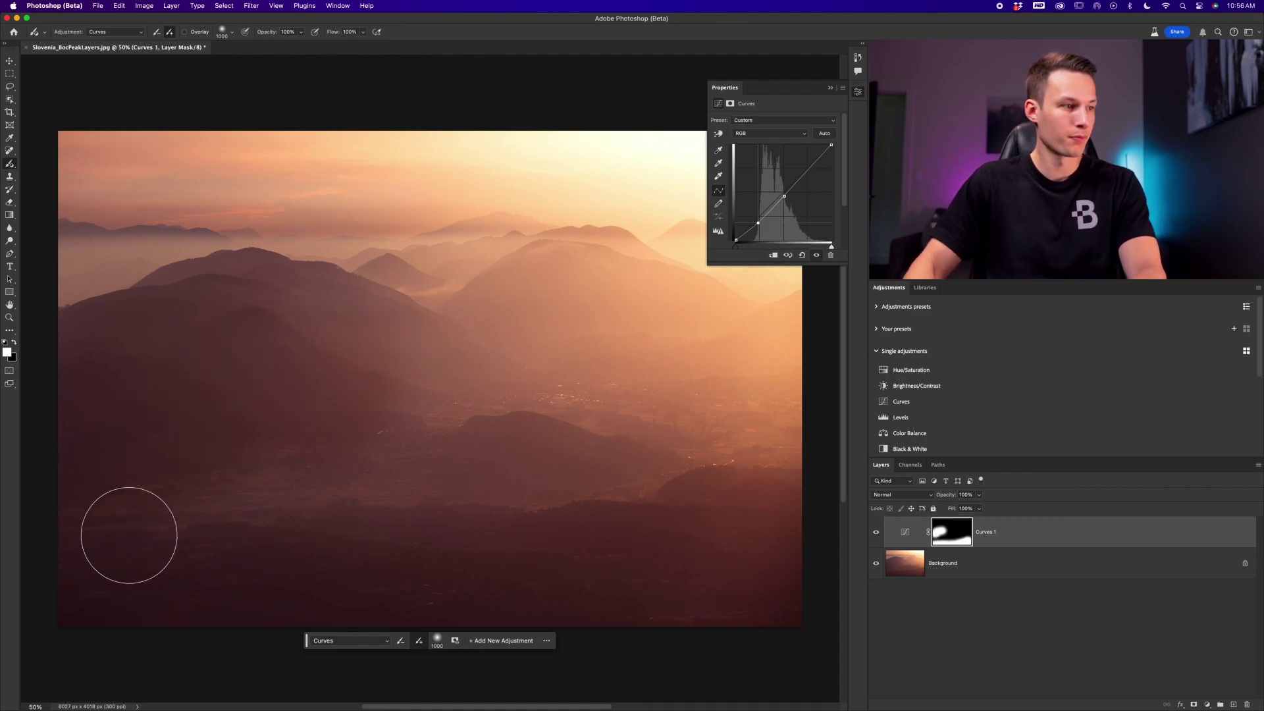
Step: Enlarge the brush to 1100 px and keep its opacity at 30%
{"action": "key", "text": "bracketright"}
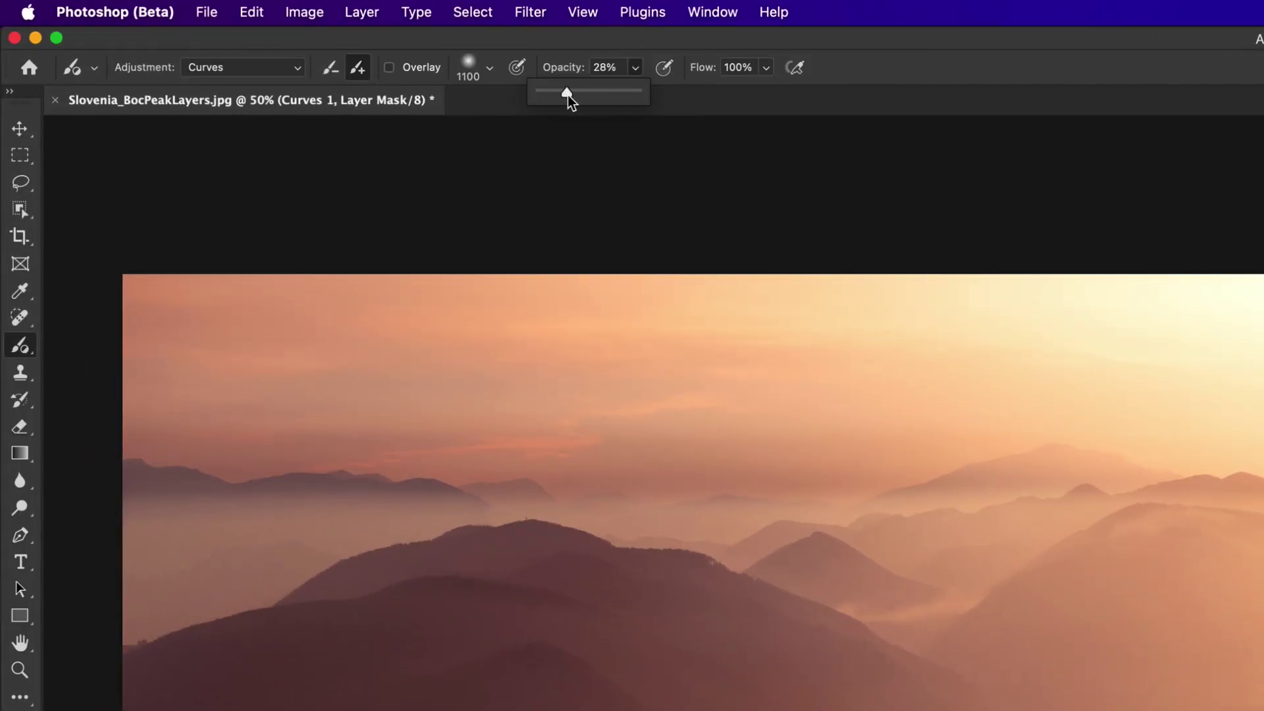
{"action": "left_click", "coordinate": [636, 71]}
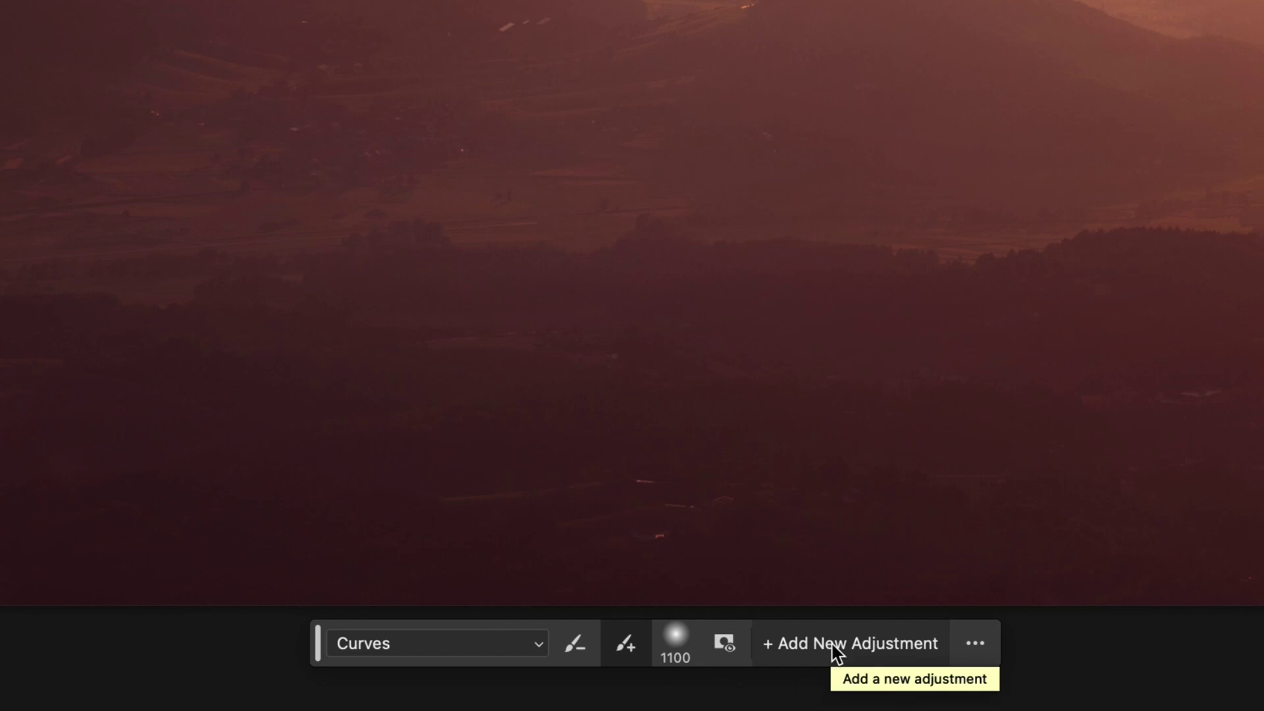
Step: Add a Curves 2 adjustment layer from the Add New Adjustment menu
{"action": "left_click", "coordinate": [836, 654]}
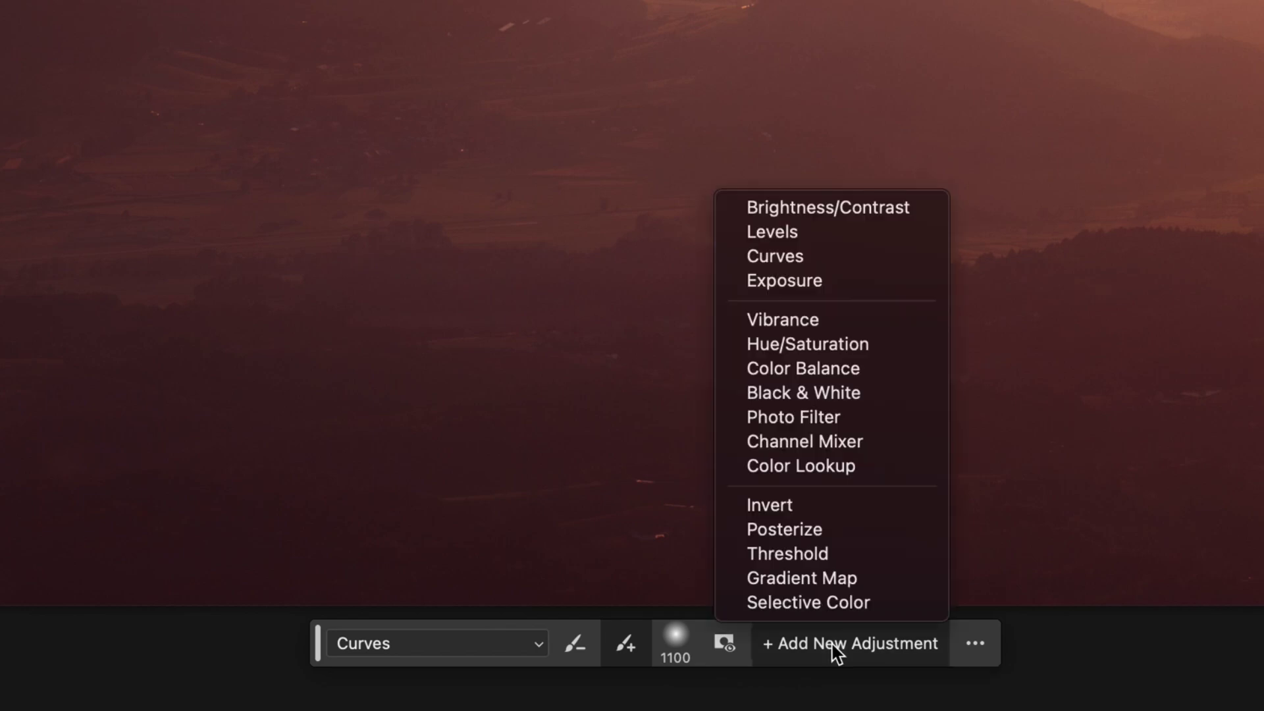
{"action": "left_click", "coordinate": [805, 256]}
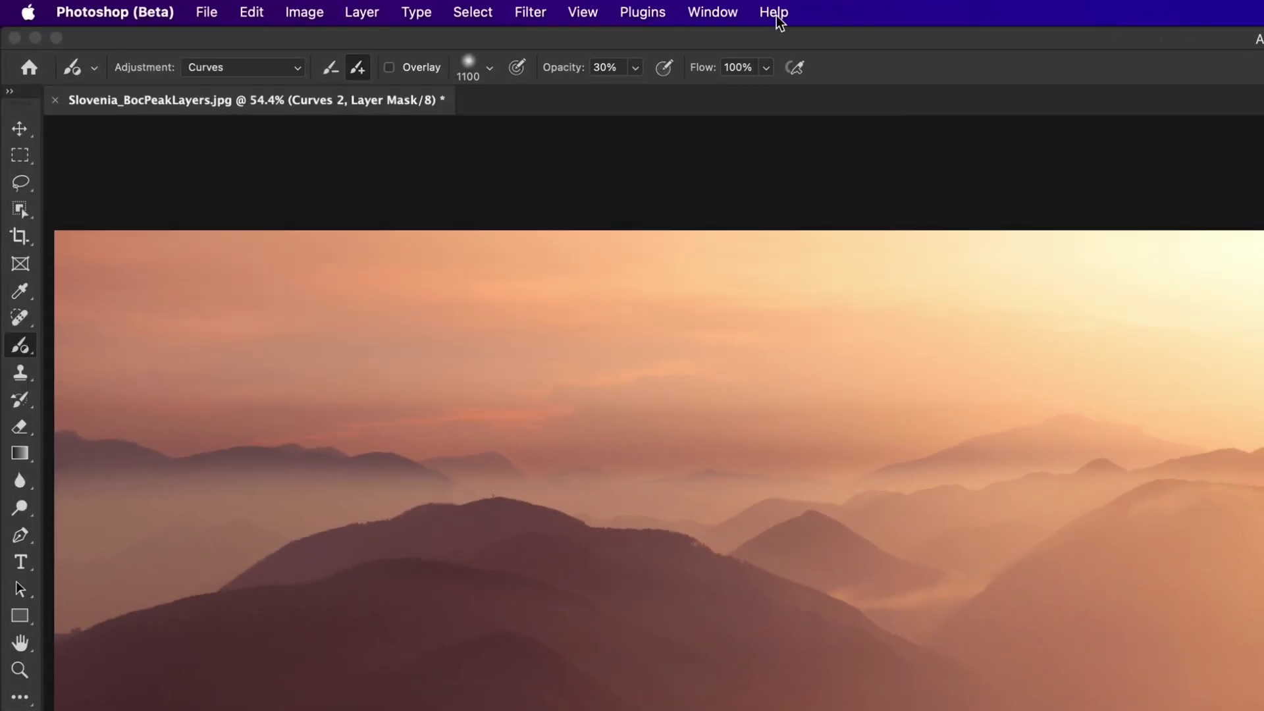
Step: At 100% opacity, bend the Curves 2 curve upward and brighten the right edge with a 1500 px brush
{"action": "left_click", "coordinate": [635, 67]}
{"action": "left_click_drag", "start_coordinate": [634, 92], "coordinate": [748, 97]}
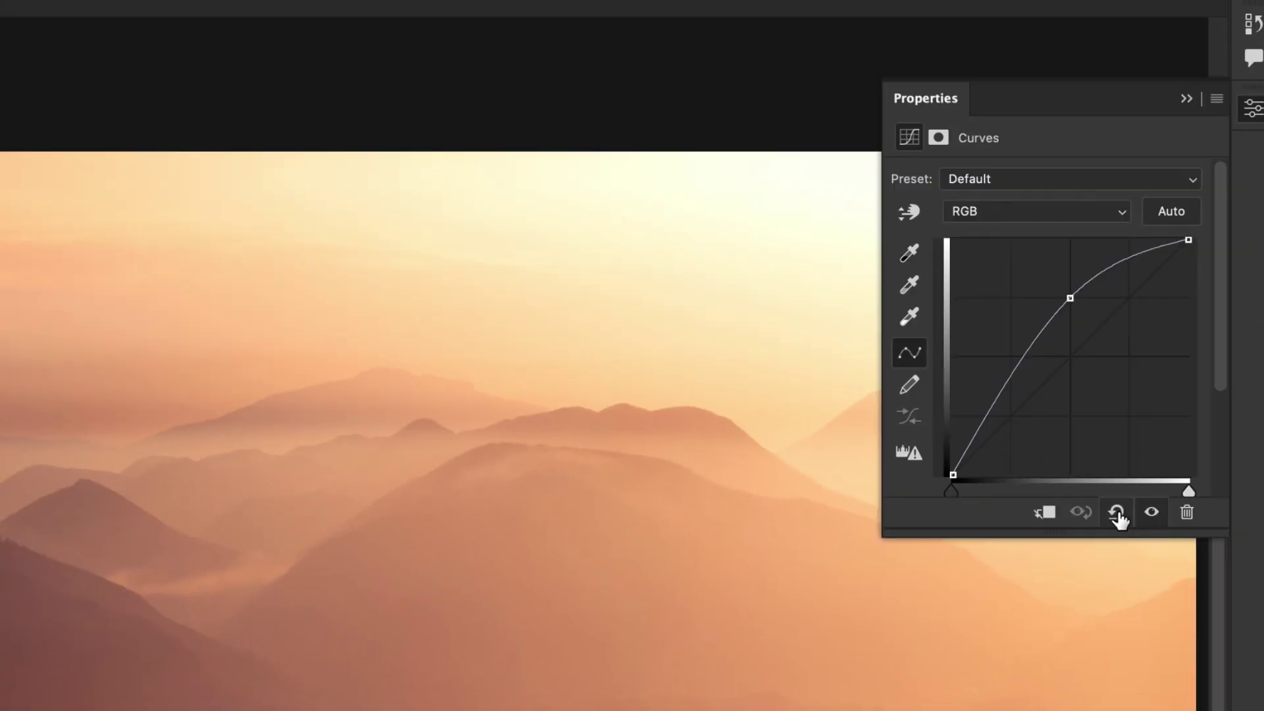
{"action": "left_click", "coordinate": [1116, 514]}
{"action": "left_click_drag", "start_coordinate": [1075, 353], "coordinate": [1072, 334]}
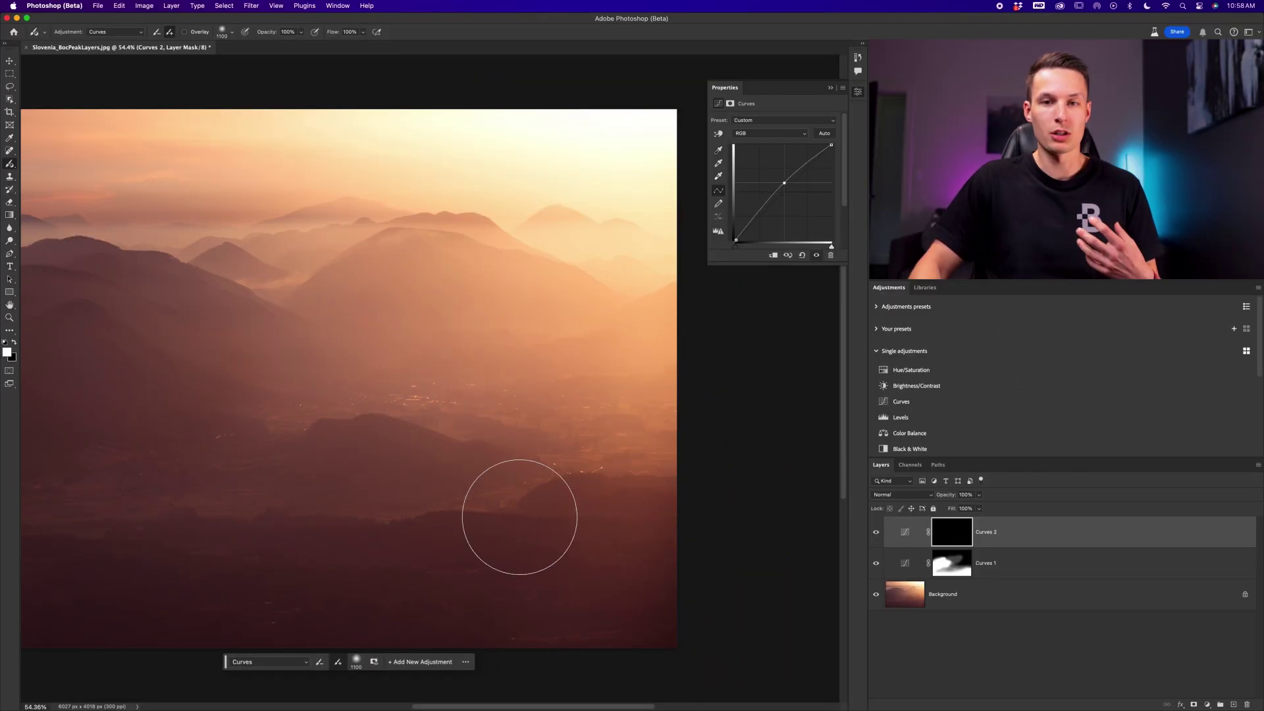
{"action": "key", "text": "bracketright"}
{"action": "key", "text": "bracketright"}
{"action": "key", "text": "bracketright"}
{"action": "key", "text": "bracketright"}
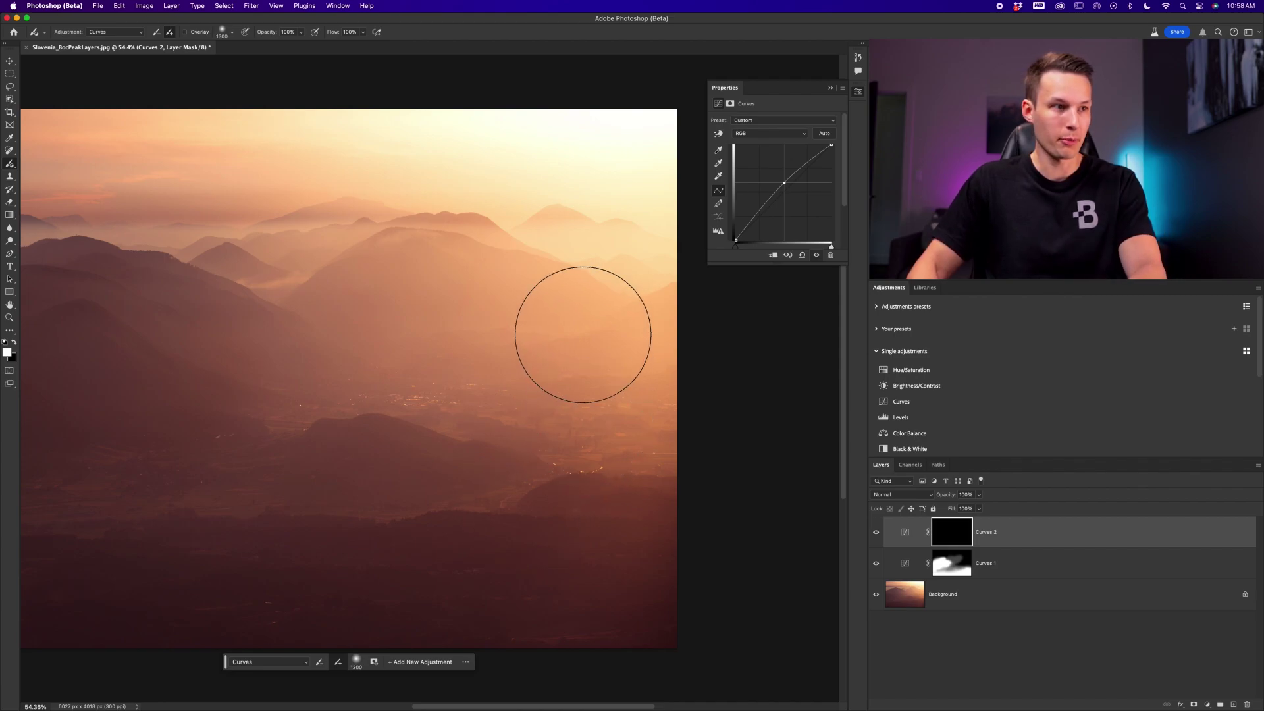
{"action": "mouse_move", "coordinate": [632, 300]}
{"action": "left_mouse_down"}
{"action": "mouse_move", "coordinate": [690, 386]}
{"action": "mouse_move", "coordinate": [619, 363]}
{"action": "mouse_move", "coordinate": [535, 297]}
{"action": "mouse_move", "coordinate": [597, 228]}
{"action": "mouse_move", "coordinate": [560, 248]}
{"action": "mouse_move", "coordinate": [616, 220]}
{"action": "mouse_move", "coordinate": [489, 280]}
{"action": "mouse_move", "coordinate": [462, 245]}
{"action": "mouse_move", "coordinate": [660, 155]}
{"action": "mouse_move", "coordinate": [553, 255]}
{"action": "mouse_move", "coordinate": [591, 232]}
{"action": "mouse_move", "coordinate": [693, 411]}
{"action": "mouse_move", "coordinate": [550, 381]}
{"action": "left_mouse_up"}
Step: Paint the brightening across the upper hills at 49% opacity with a 500 px brush, then enlarge it to 1177
{"action": "scroll", "coordinate": [691, 310], "scroll_direction": "down", "scroll_amount": 1}
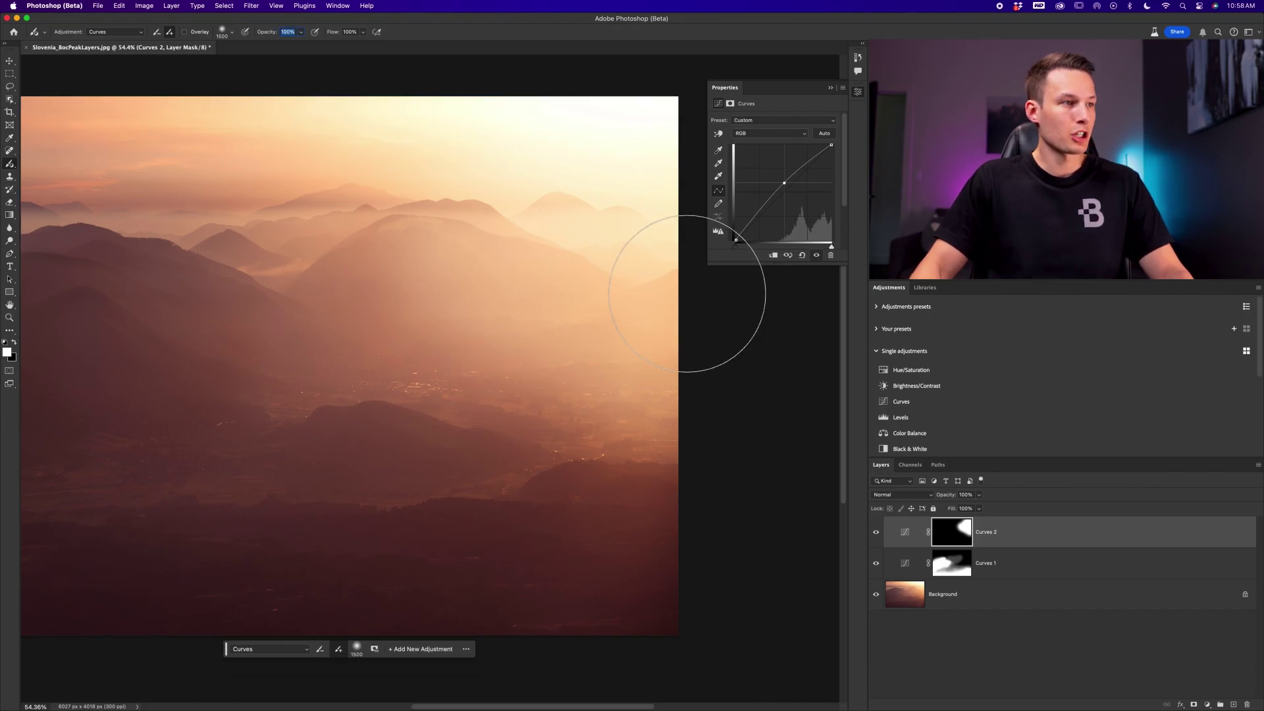
{"action": "key", "text": "Return"}
{"action": "left_click", "coordinate": [301, 31]}
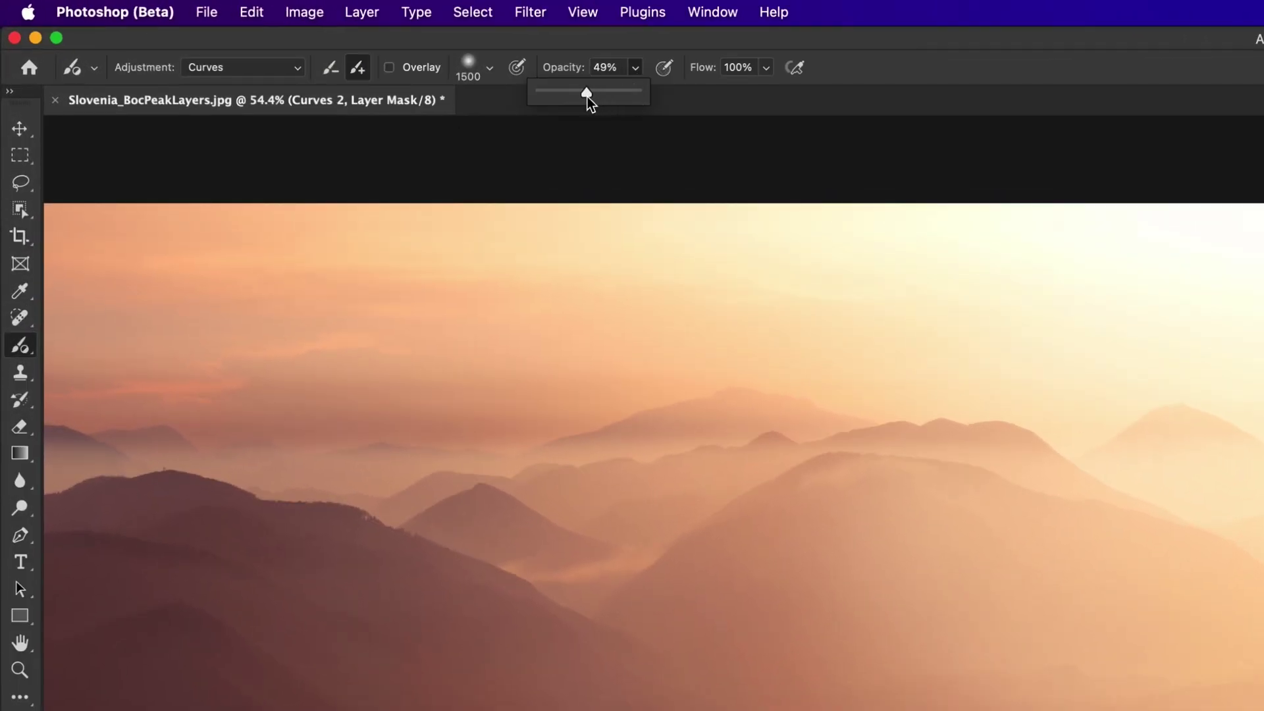
{"action": "left_click", "coordinate": [634, 69]}
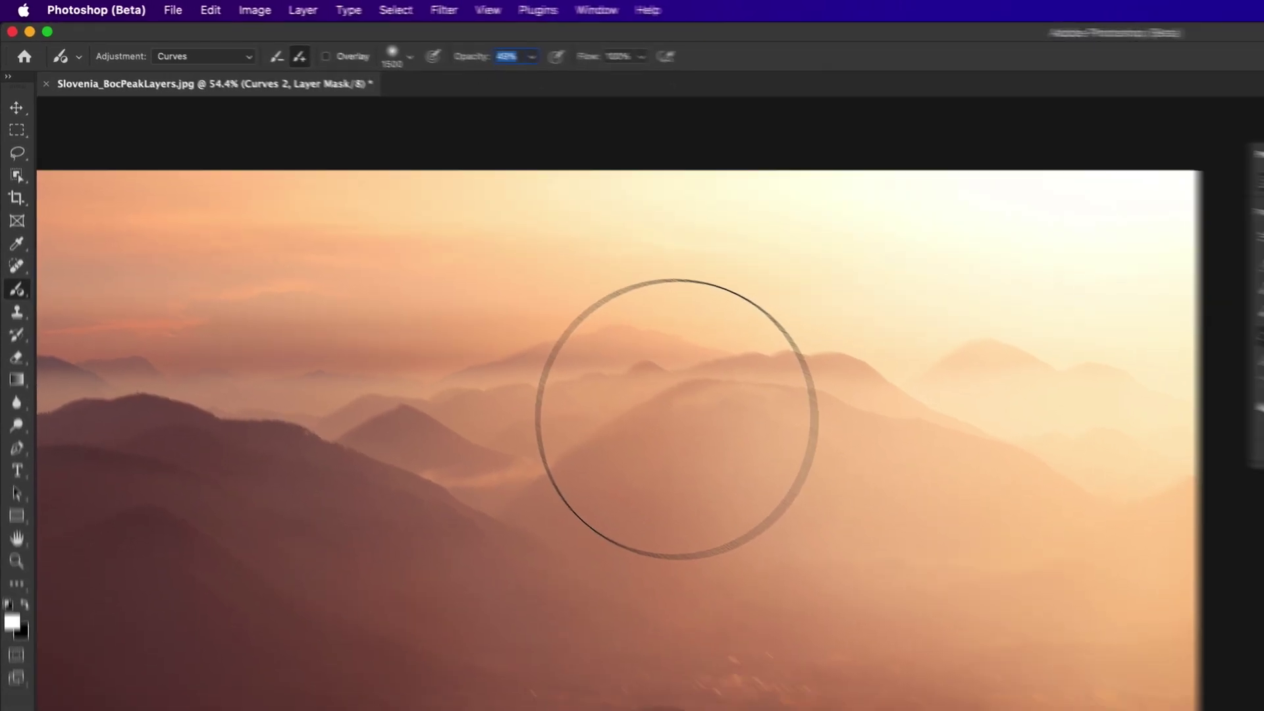
{"action": "key", "text": "bracketleft"}
{"action": "key", "text": "bracketleft"}
{"action": "key", "text": "bracketleft"}
{"action": "key", "text": "bracketleft"}
{"action": "key", "text": "bracketleft"}
{"action": "key", "text": "bracketleft"}
{"action": "key", "text": "bracketleft"}
{"action": "key", "text": "bracketleft"}
{"action": "key", "text": "bracketleft"}
{"action": "key", "text": "bracketleft"}
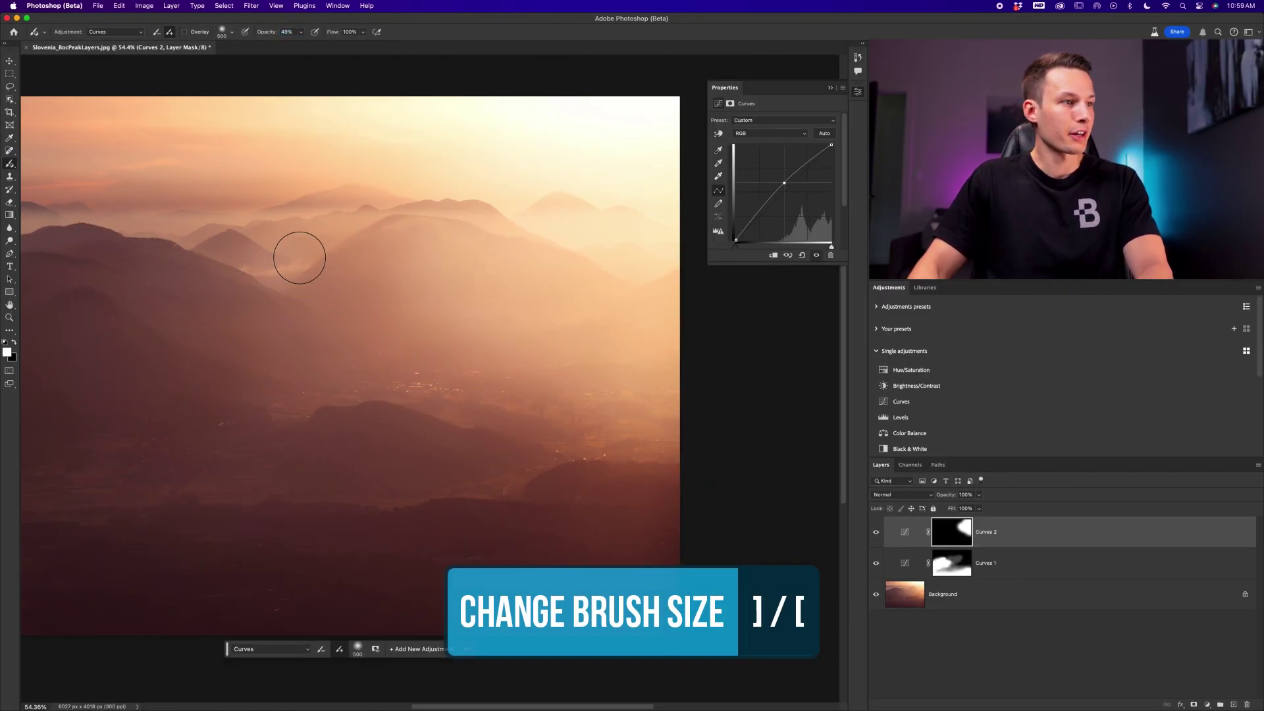
{"action": "mouse_move", "coordinate": [454, 205]}
{"action": "left_mouse_down"}
{"action": "mouse_move", "coordinate": [169, 212]}
{"action": "mouse_move", "coordinate": [229, 206]}
{"action": "left_mouse_up"}
{"action": "scroll", "coordinate": [232, 205], "scroll_direction": "left", "scroll_amount": 3}
{"action": "scroll", "coordinate": [634, 381], "scroll_direction": "right", "scroll_amount": 3}
{"action": "key", "text": "bracketright"}
{"action": "key", "text": "bracketright"}
{"action": "key", "text": "bracketright"}
{"action": "key", "text": "bracketright"}
{"action": "key", "text": "bracketright"}
{"action": "key", "text": "bracketright"}
{"action": "key", "text": "bracketright"}
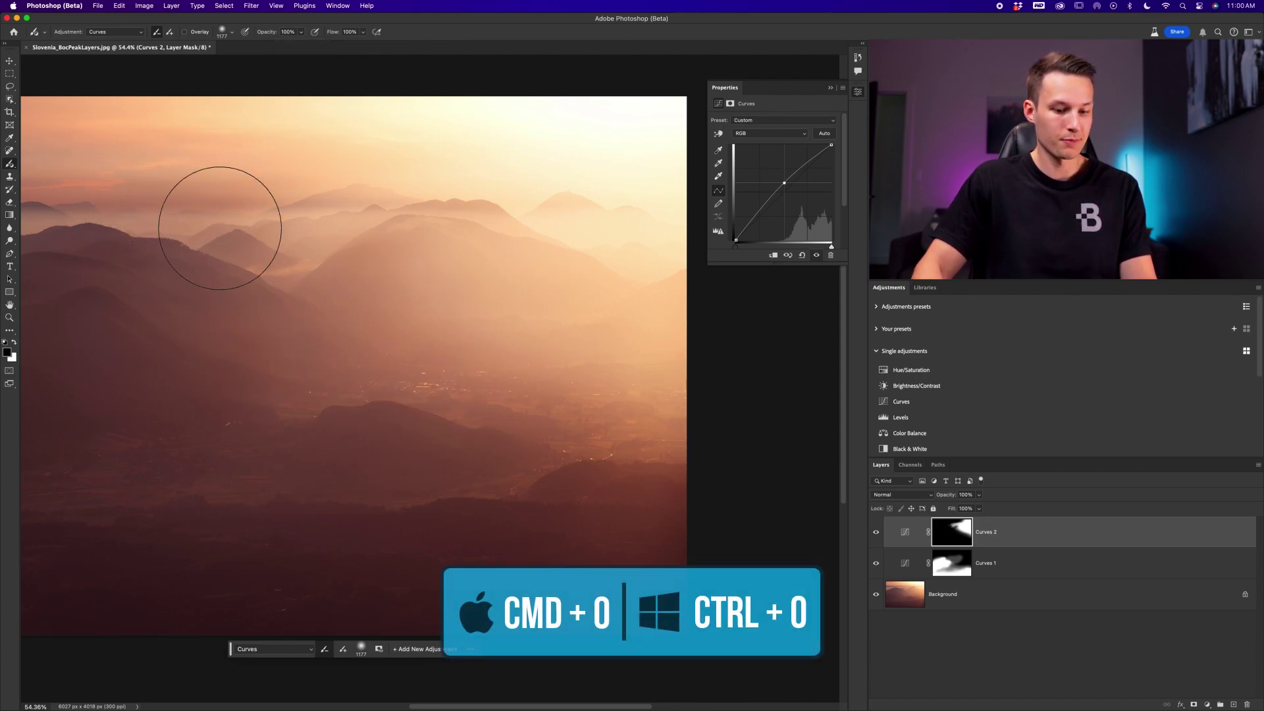
Step: Fit the whole Slovenia landscape in the window with Cmd+0
{"action": "key", "text": "super+0"}
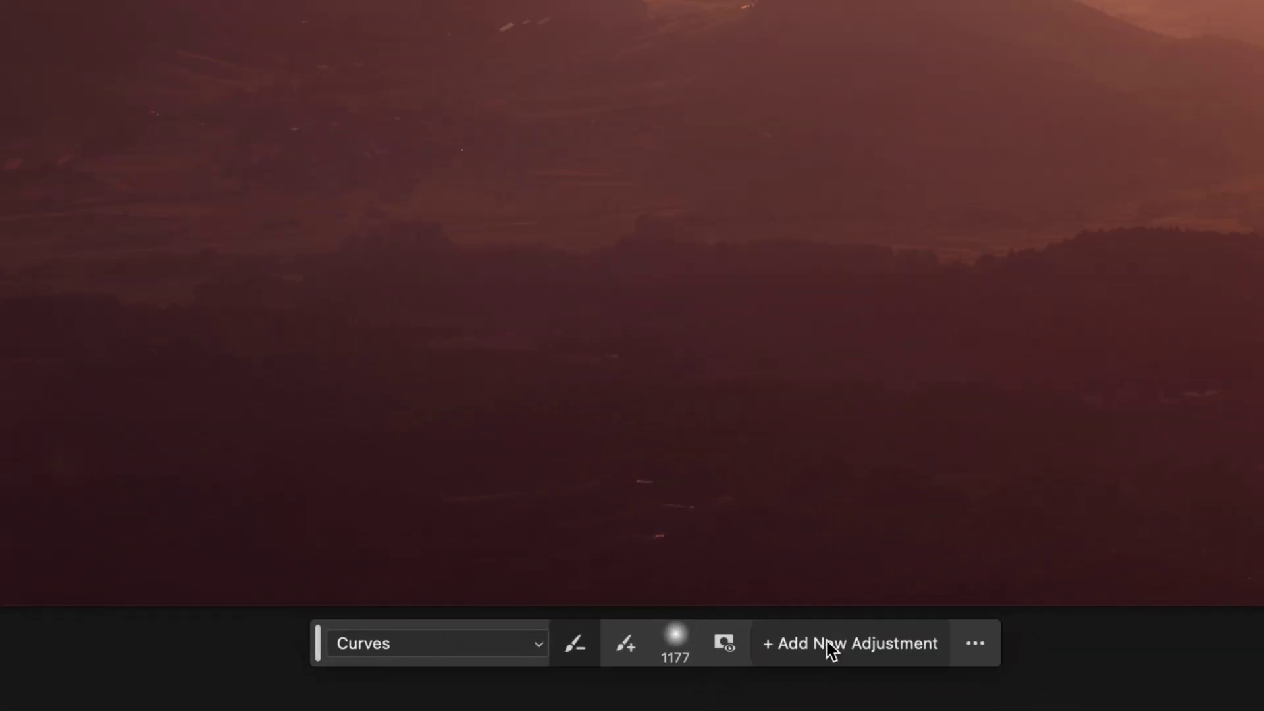
Step: Add a Color Balance layer and invert its mask so it covers the whole image
{"action": "left_click", "coordinate": [833, 650]}
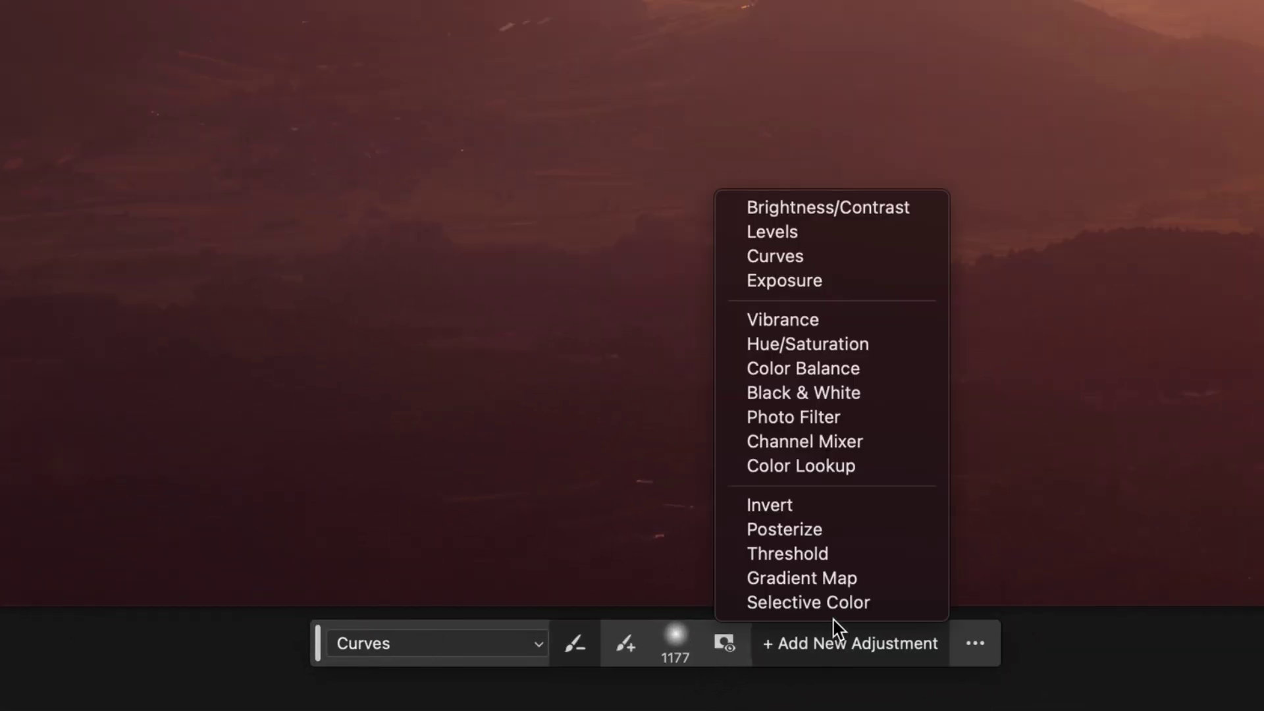
{"action": "left_click", "coordinate": [844, 368]}
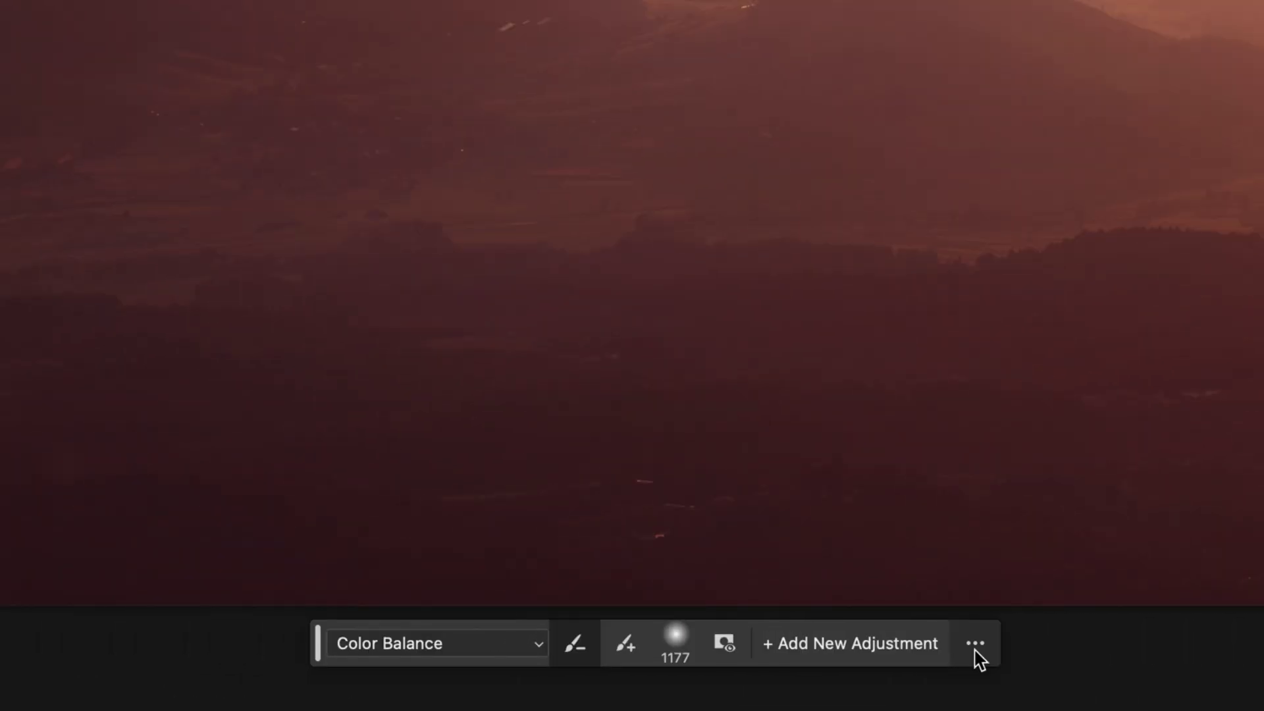
{"action": "left_click", "coordinate": [975, 648]}
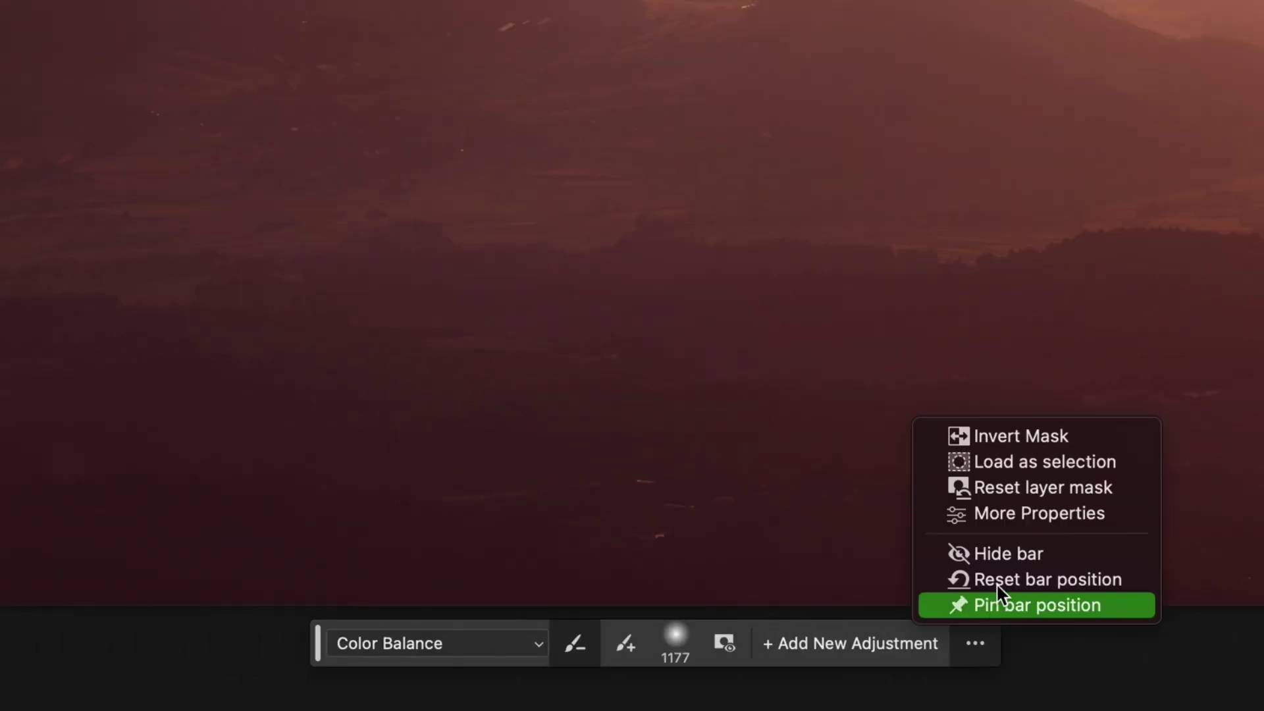
{"action": "left_click", "coordinate": [999, 437]}
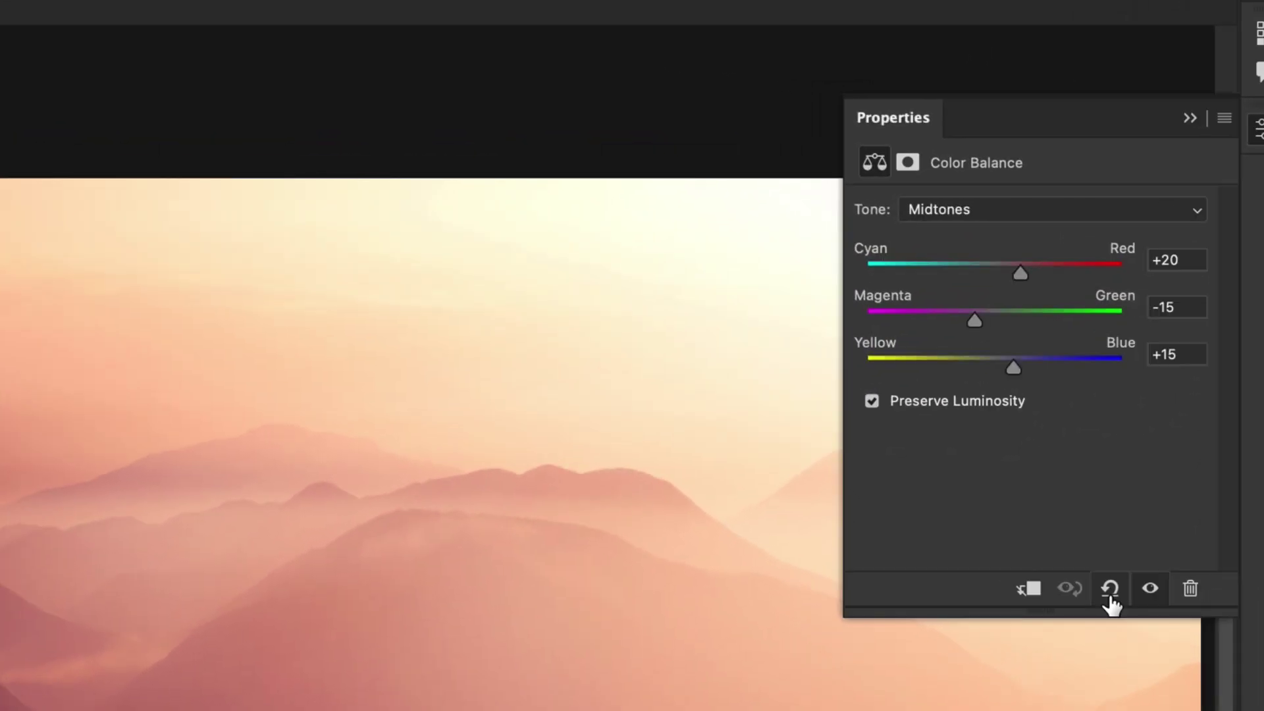
Step: Reset Color Balance and warm the midtones to Cyan-Red +17 and Yellow-Blue -16
{"action": "left_click", "coordinate": [802, 255]}
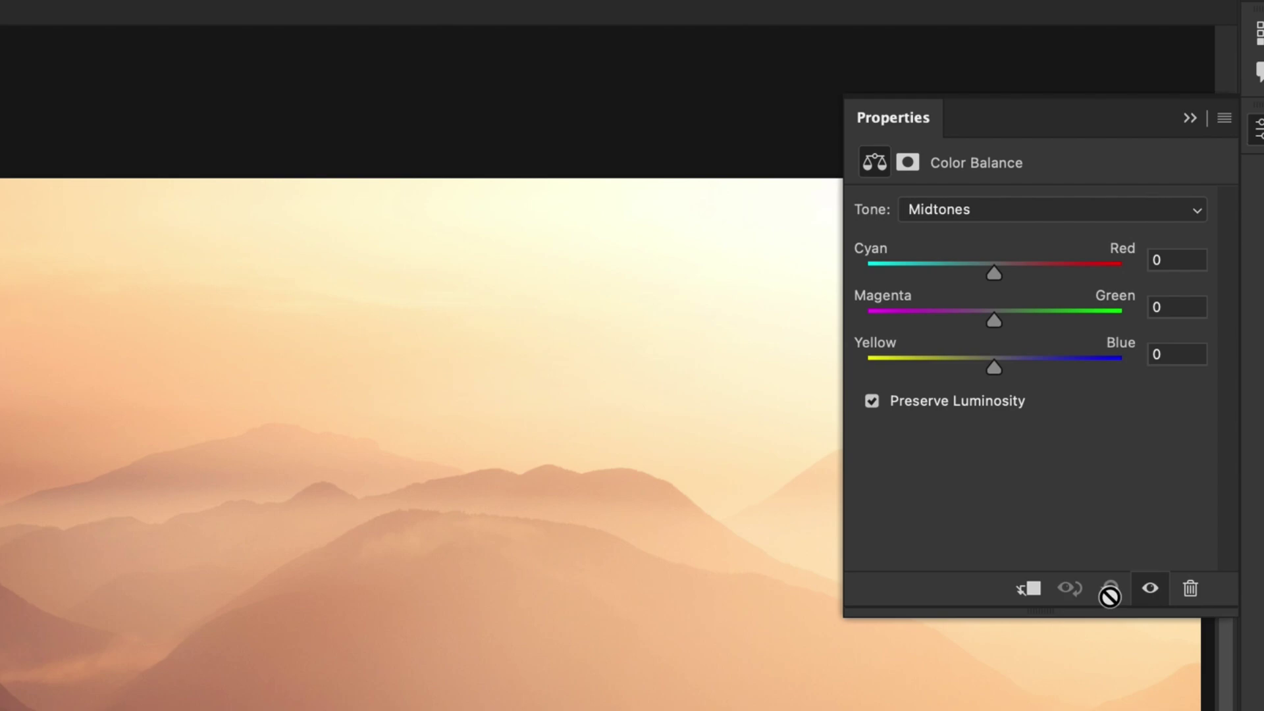
{"action": "left_click_drag", "start_coordinate": [997, 365], "coordinate": [973, 367]}
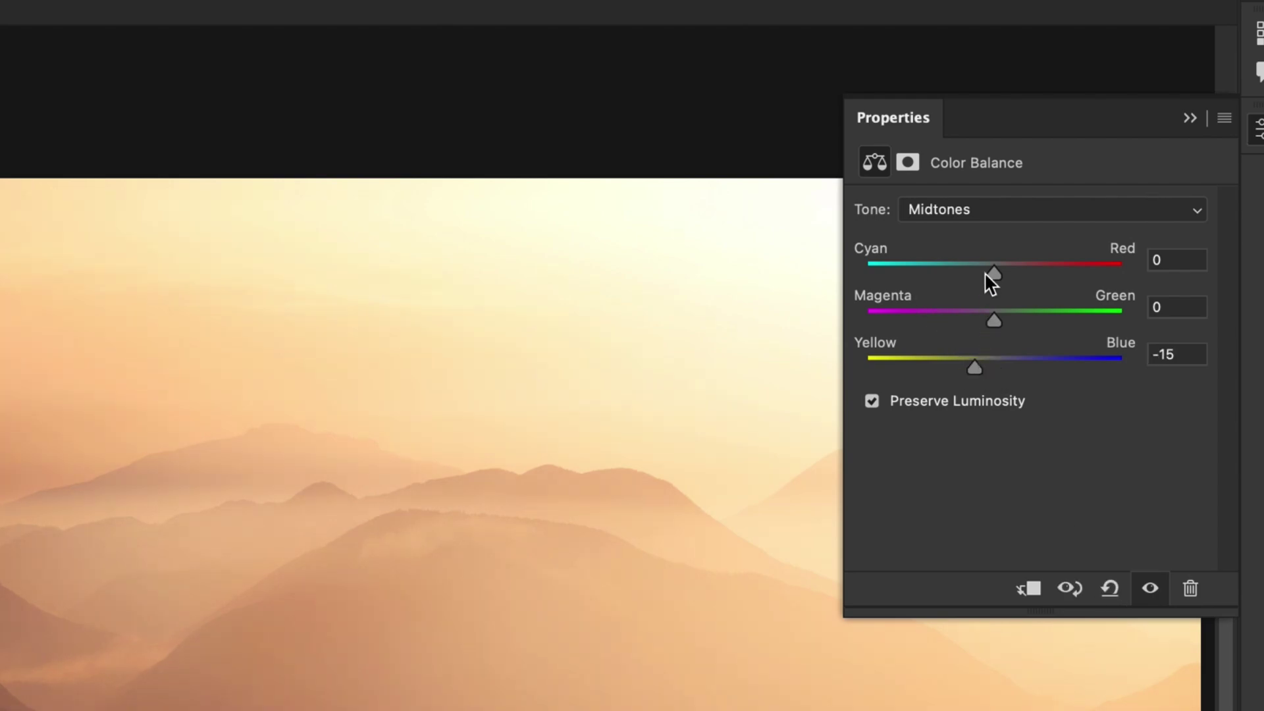
{"action": "left_click_drag", "start_coordinate": [1001, 273], "coordinate": [1028, 275]}
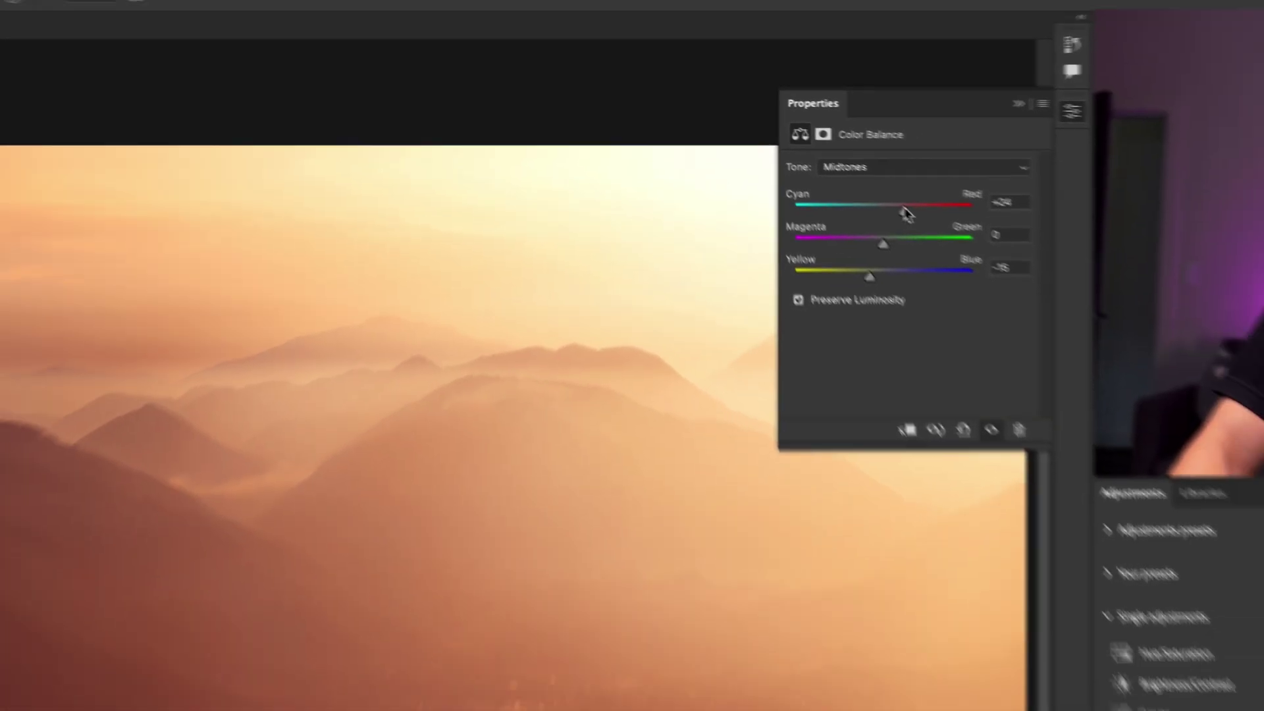
{"action": "left_click_drag", "start_coordinate": [906, 212], "coordinate": [901, 213]}
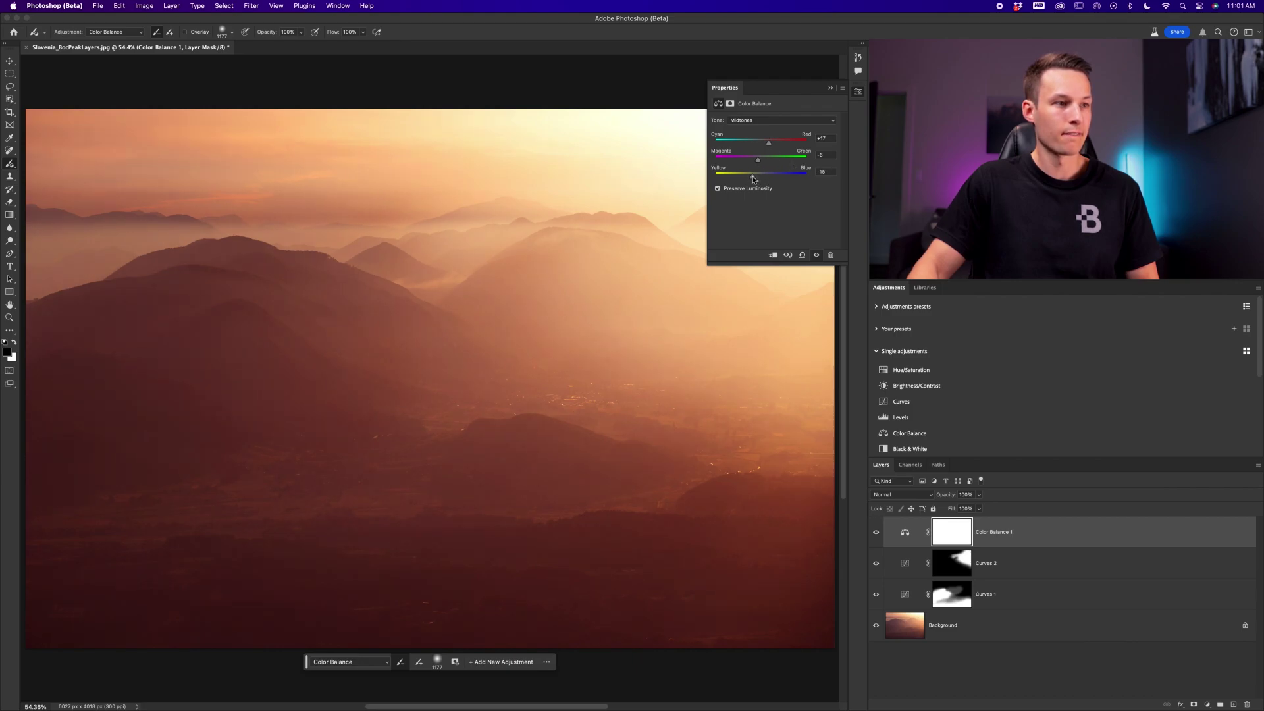
Step: Close Color Balance properties and toggle the Curves and Color Balance layers twice for before/after
{"action": "left_click", "coordinate": [858, 91]}
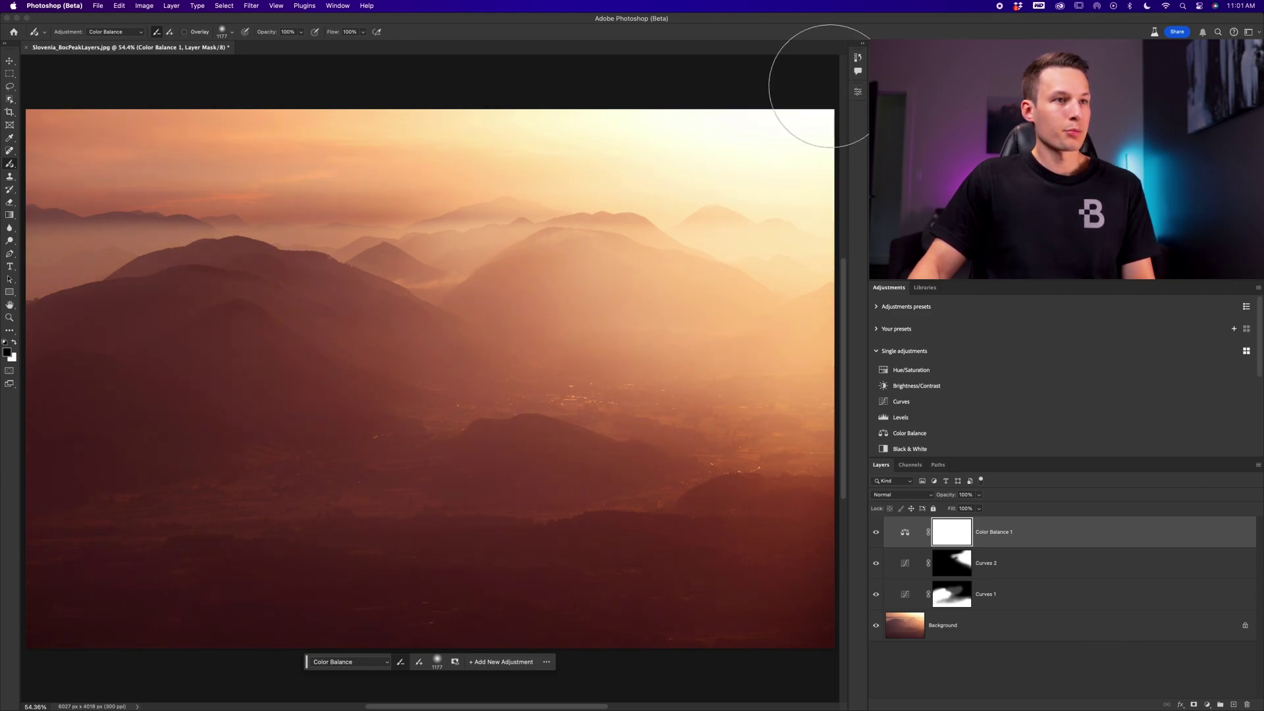
{"action": "left_click", "coordinate": [877, 625], "text": "alt"}
{"action": "left_click", "coordinate": [877, 626], "text": "alt"}
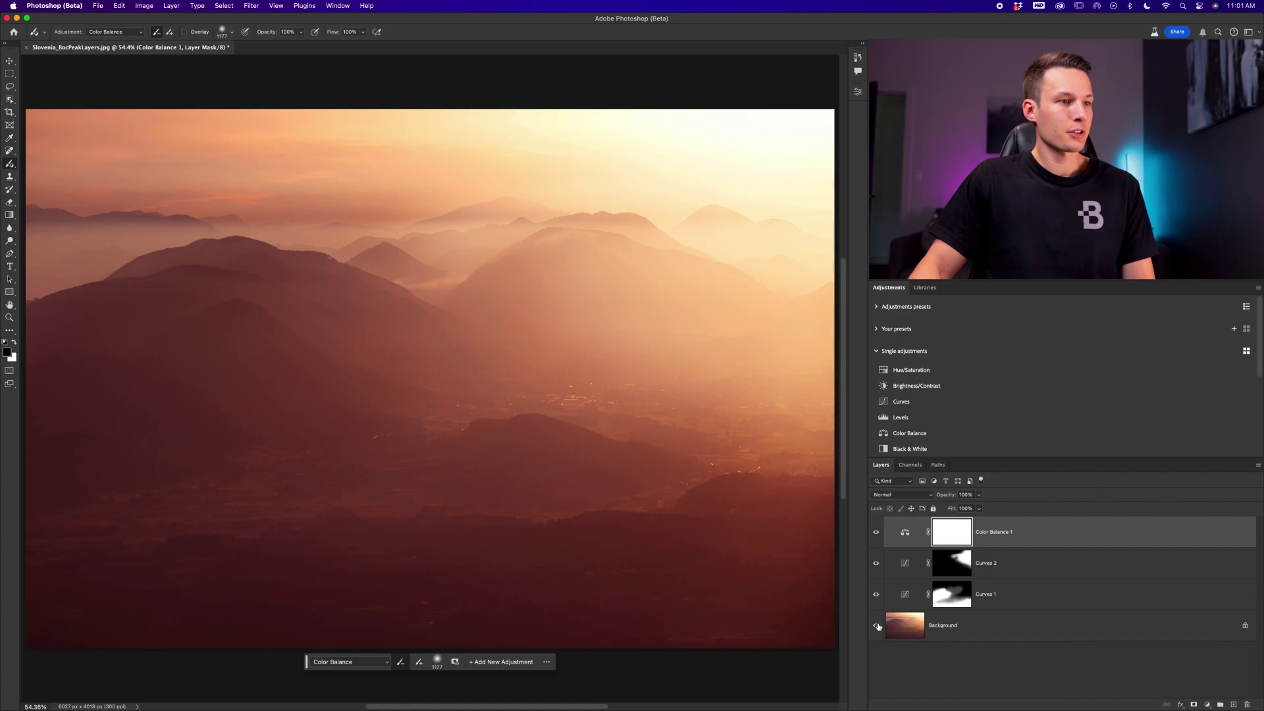
{"action": "left_click", "coordinate": [878, 625], "text": "alt"}
{"action": "left_click", "coordinate": [877, 625], "text": "alt"}
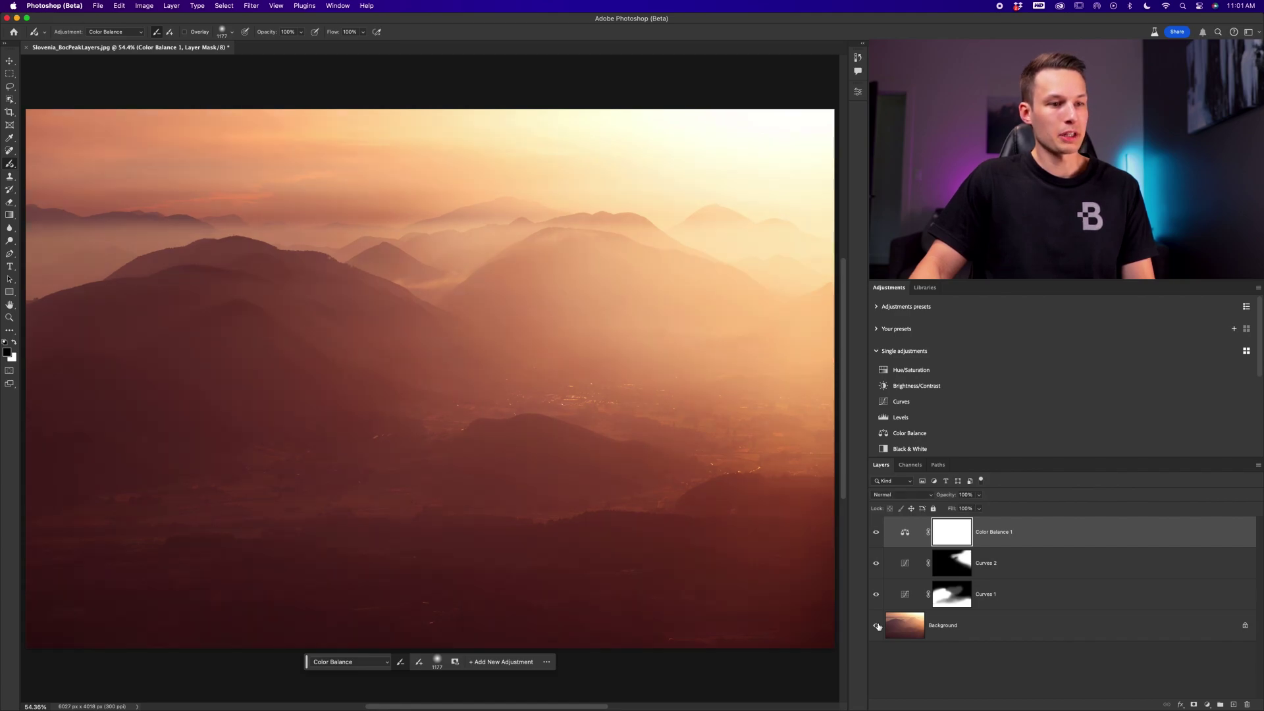